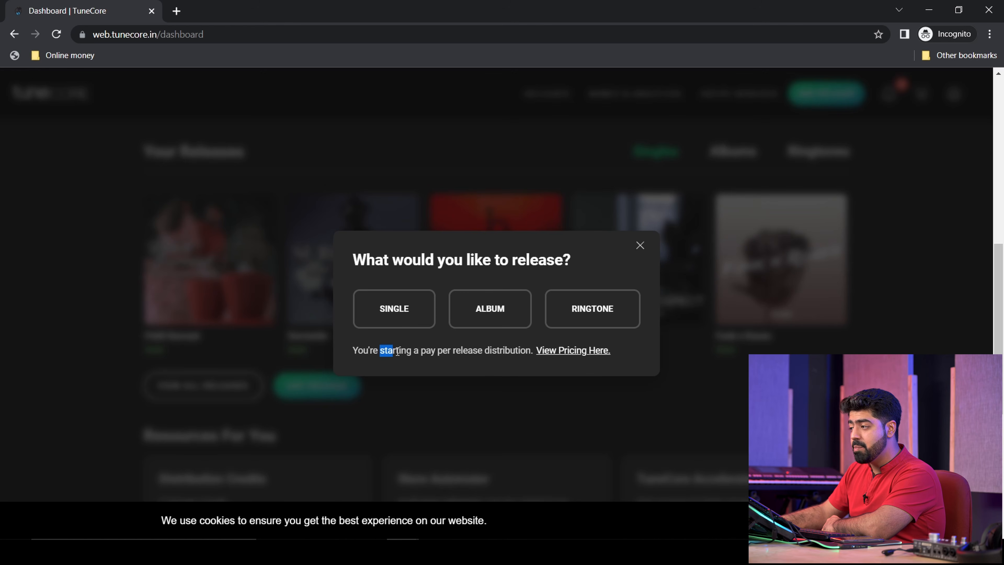
pyautogui.click(515, 353)
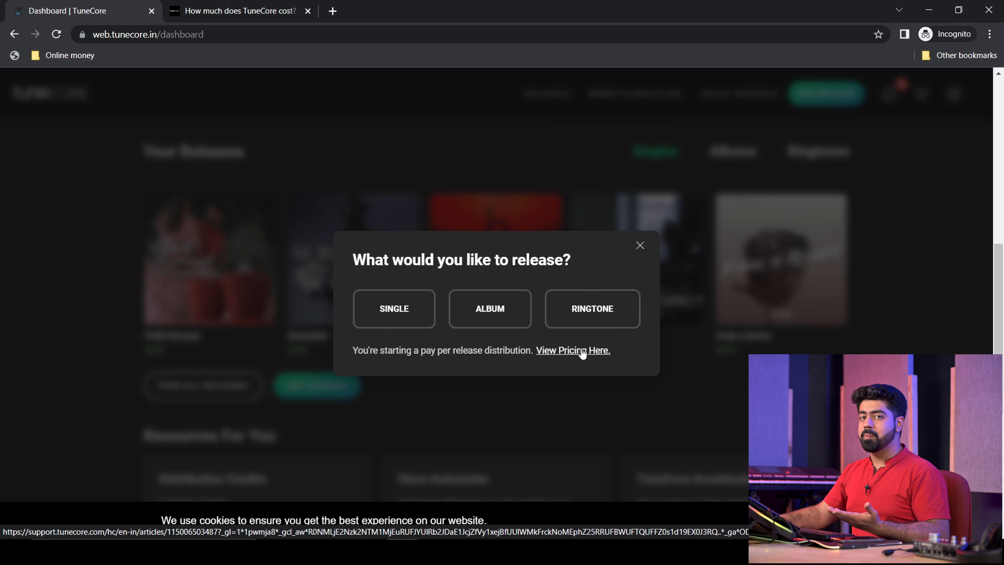
pyautogui.click(238, 11)
pyautogui.scroll(-6, 376, 454)
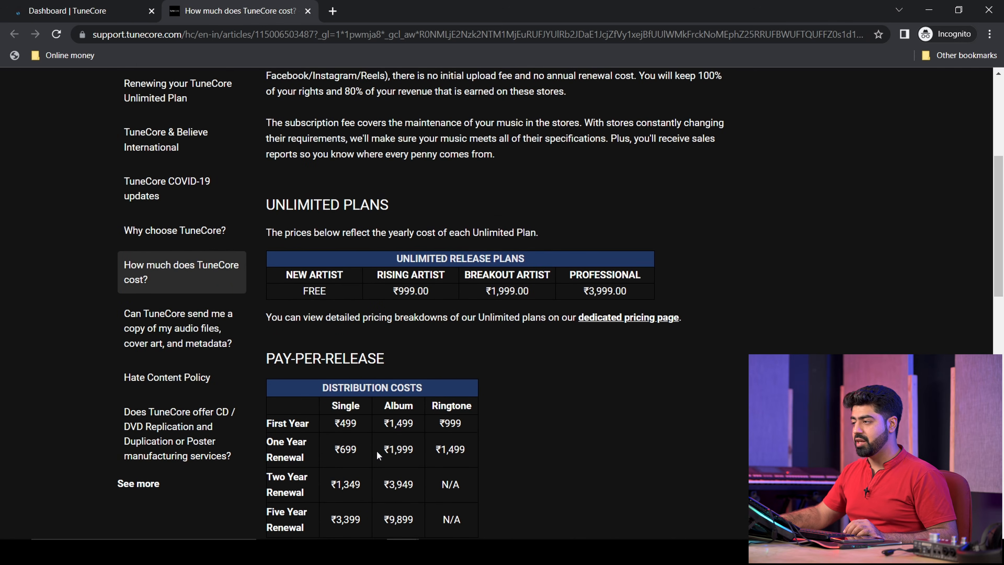
pyautogui.scroll(-3, 339, 256)
pyautogui.moveTo(333, 270); pyautogui.dragTo(470, 386)
pyautogui.click(474, 388)
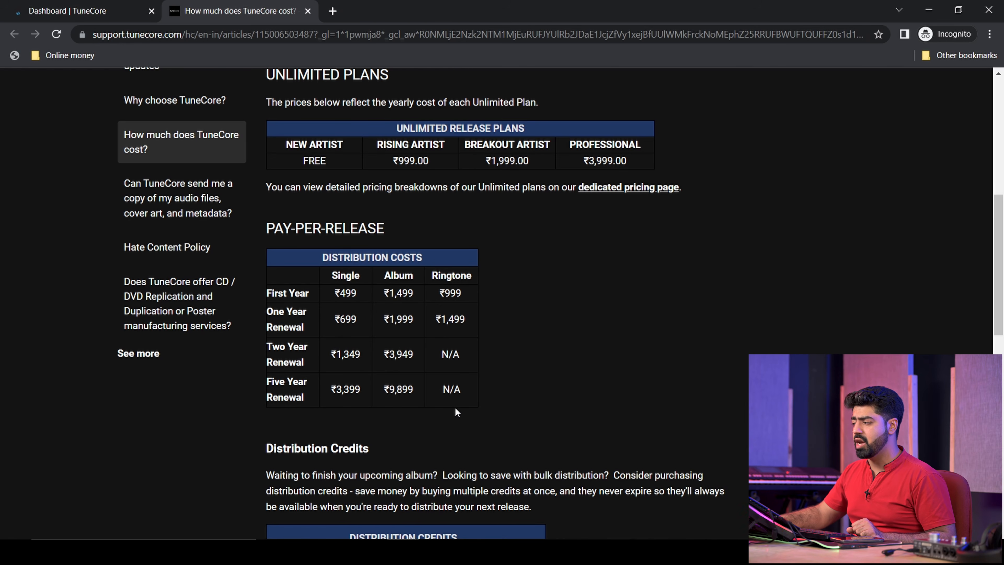
pyautogui.scroll(9, 455, 408)
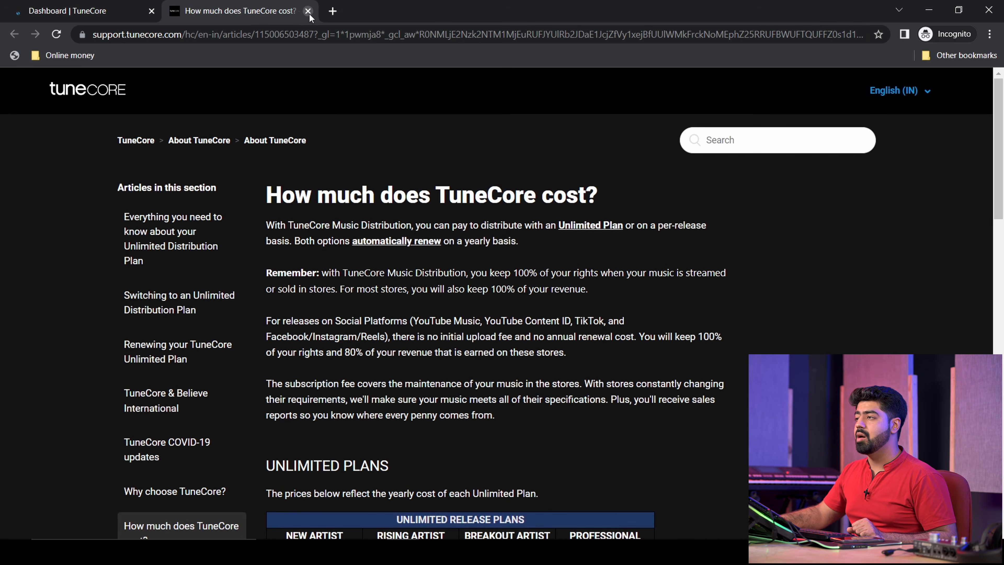
pyautogui.click(307, 11)
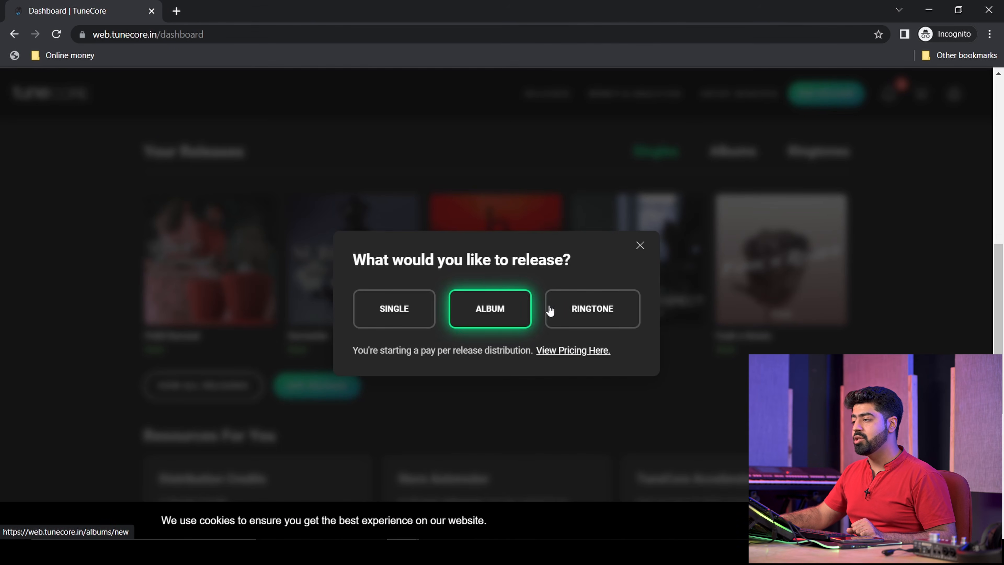
# - Start a new single and title it 'Exotic'
pyautogui.click(397, 312)
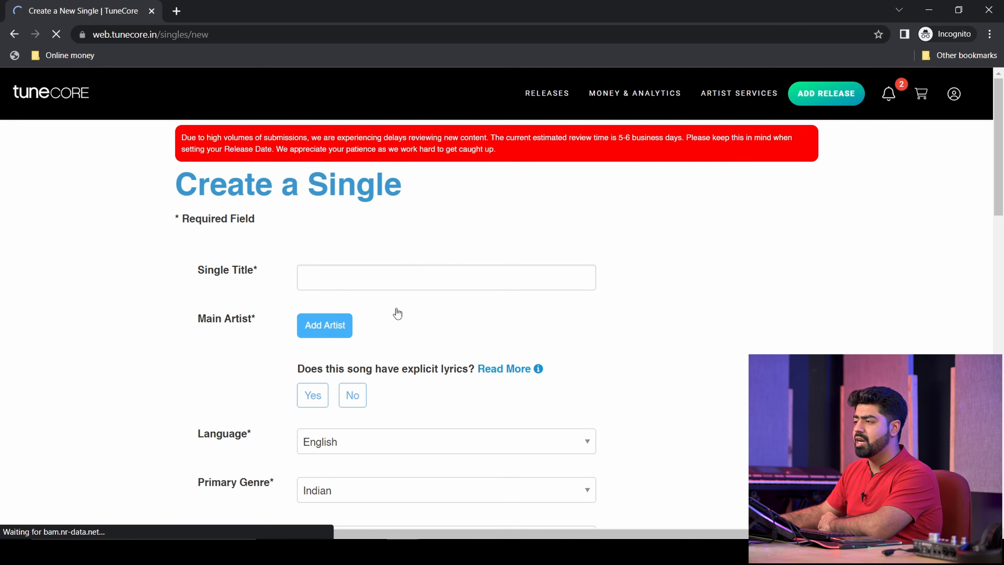
pyautogui.click(461, 276)
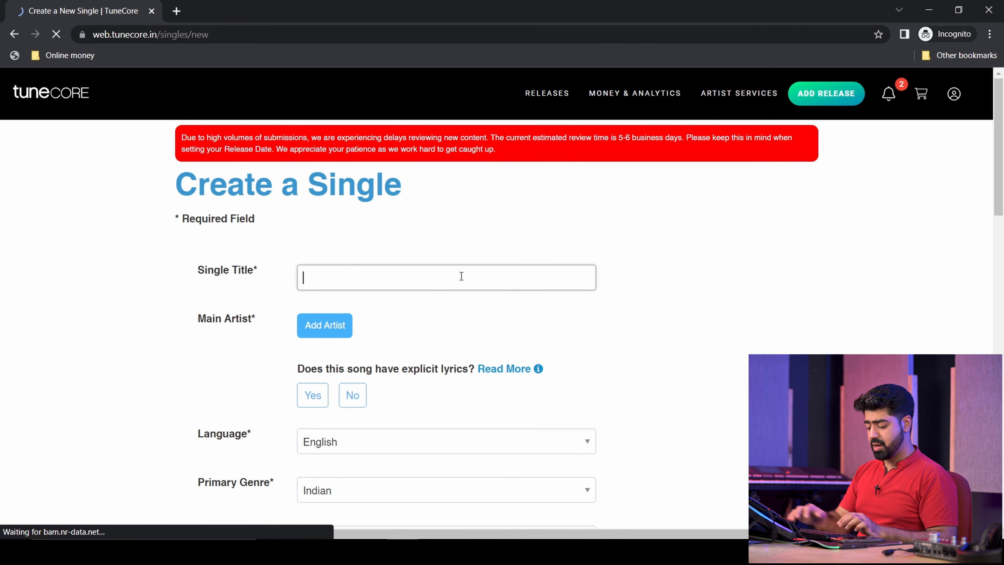
pyautogui.write('Exotica')
pyautogui.press('BackSpace')
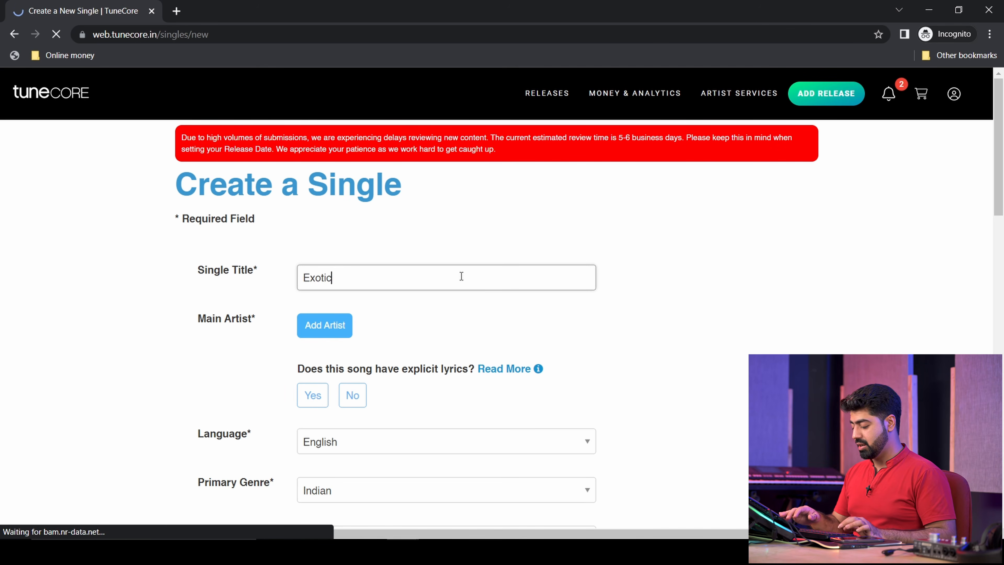
pyautogui.click(602, 304)
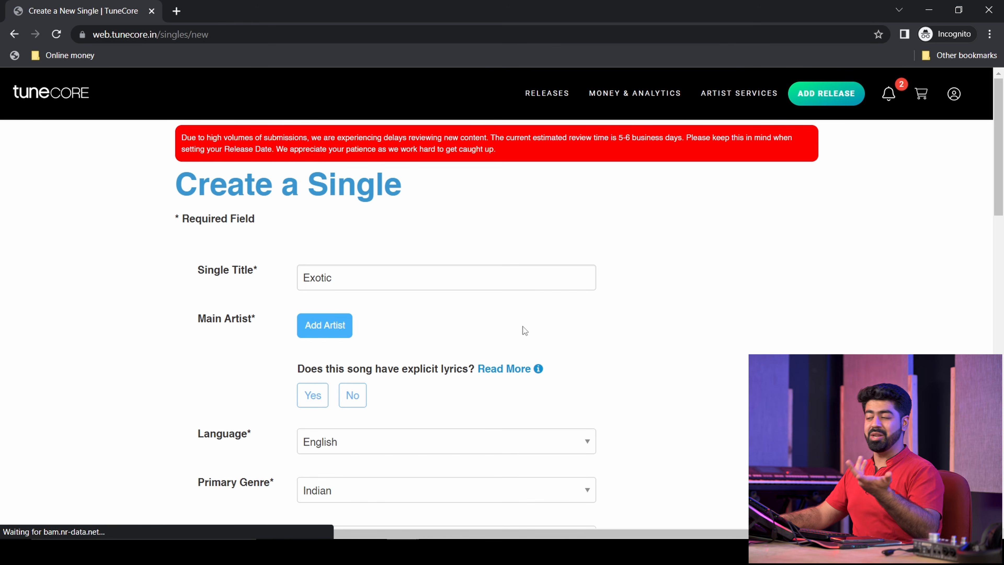
# - Add the main artist and link their Spotify and Apple Music profiles
pyautogui.click(322, 328)
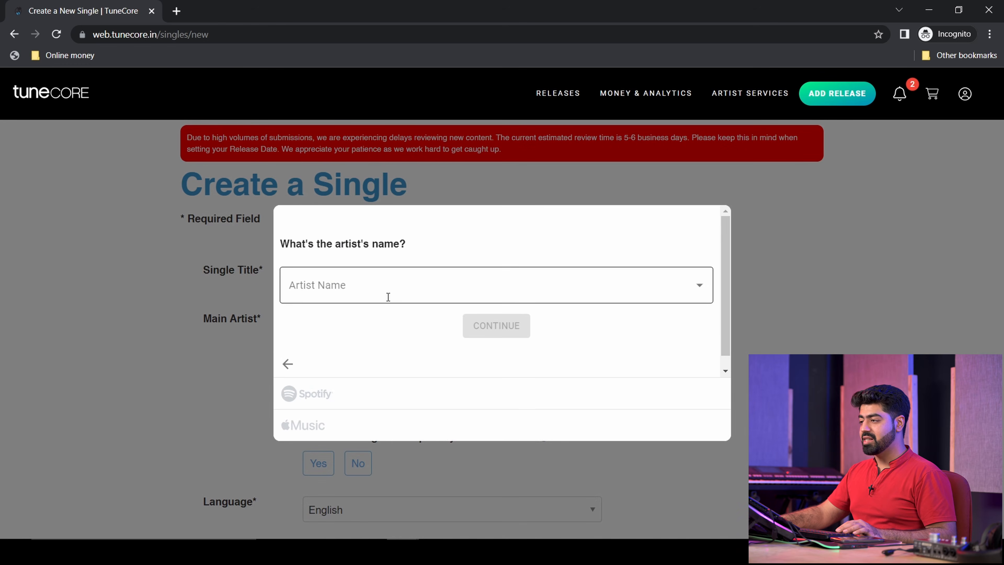
pyautogui.click(390, 291)
pyautogui.write('Sir Ga')
pyautogui.click(328, 357)
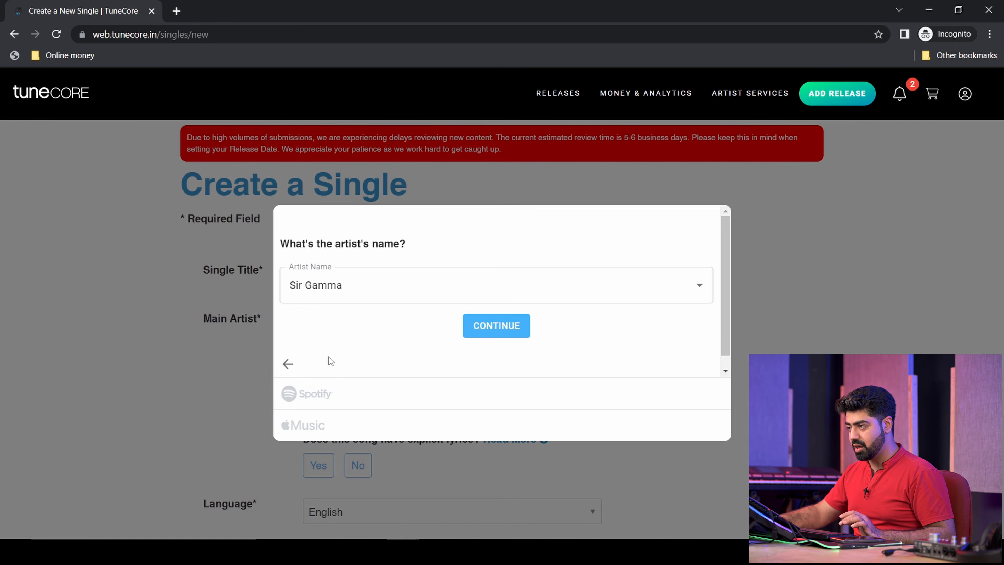
pyautogui.click(481, 329)
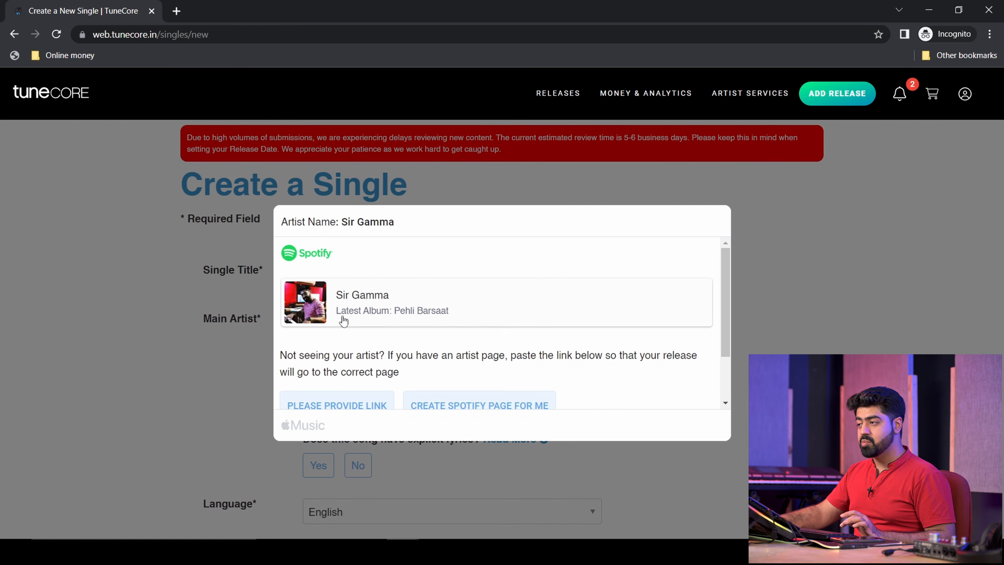
pyautogui.click(412, 293)
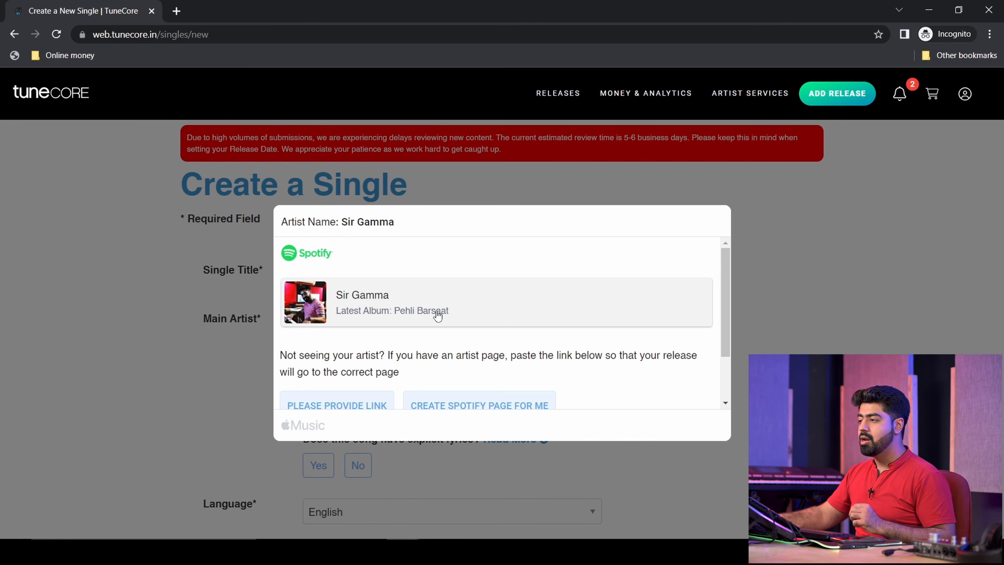
pyautogui.click(395, 299)
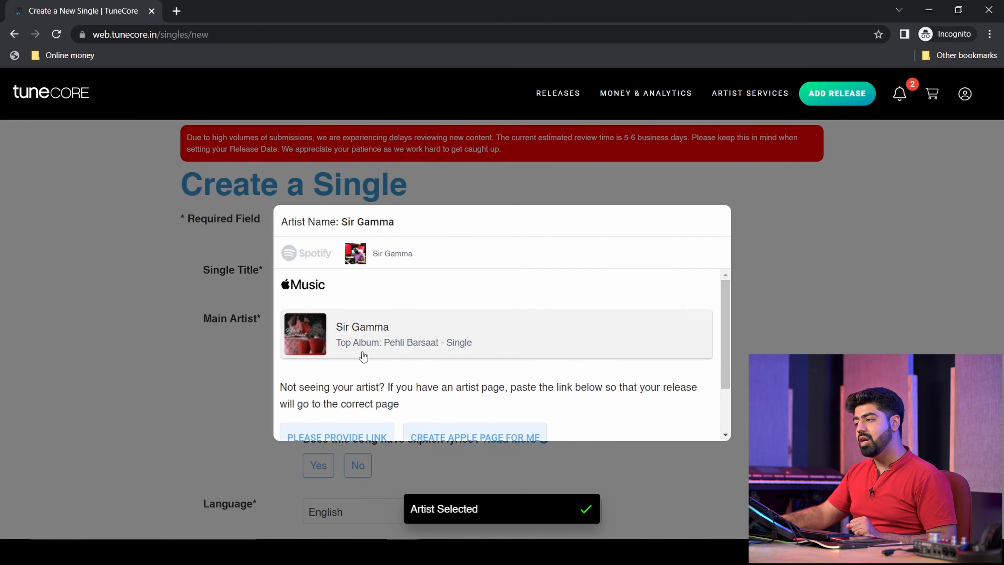
pyautogui.click(521, 342)
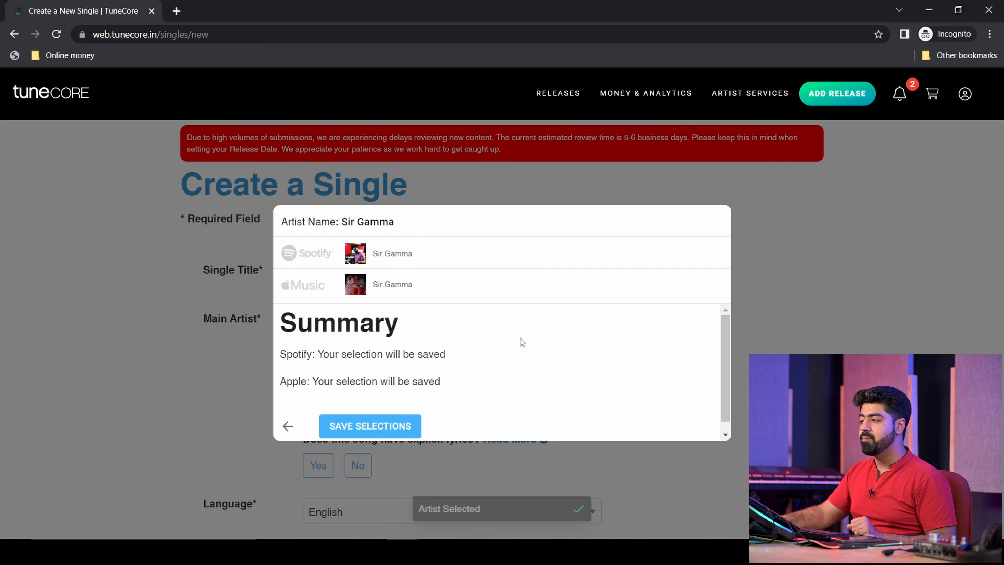
pyautogui.click(383, 430)
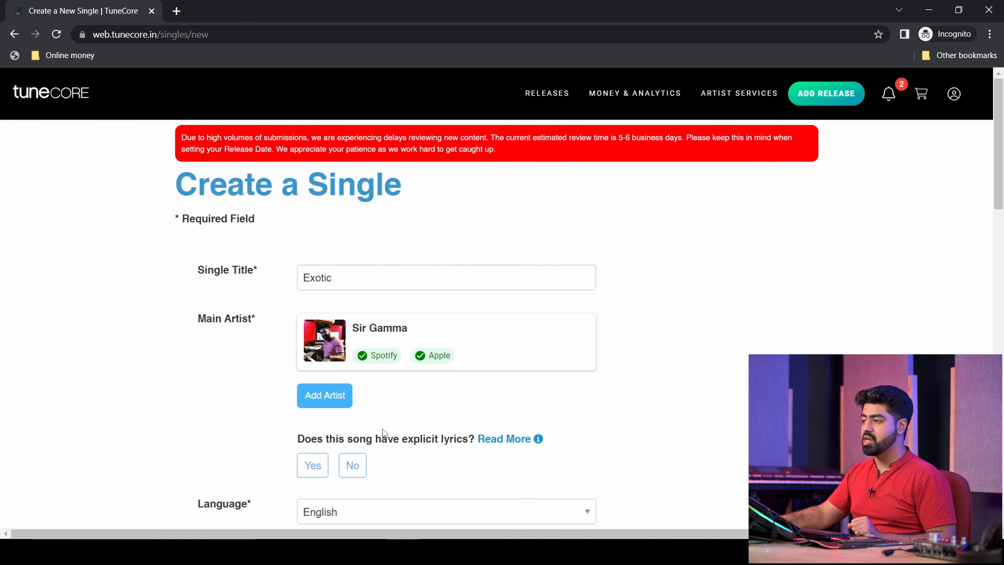
# - Mark the song as having no explicit lyrics and no explicit version
pyautogui.scroll(-3, 361, 416)
pyautogui.moveTo(325, 308); pyautogui.dragTo(450, 308)
pyautogui.click(450, 308)
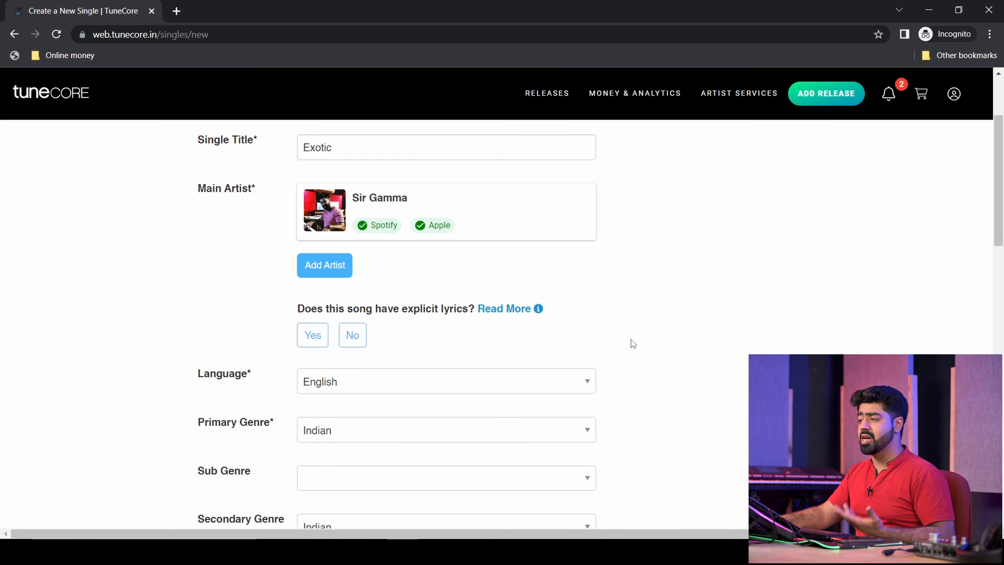
pyautogui.click(352, 335)
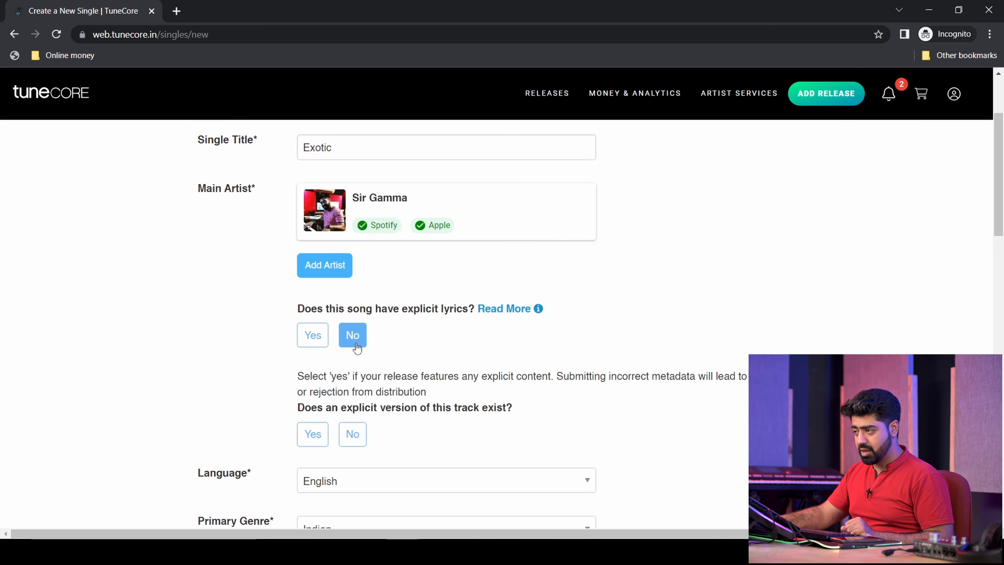
pyautogui.moveTo(328, 376); pyautogui.dragTo(731, 377)
pyautogui.click(731, 379)
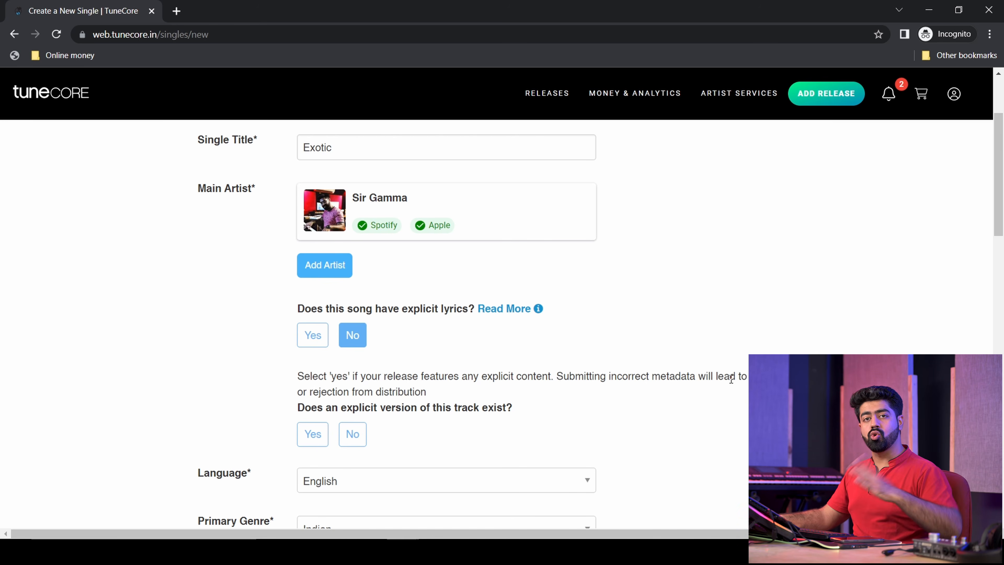
pyautogui.click(352, 437)
# - Set the single's language to Hindi
pyautogui.scroll(-3, 605, 370)
pyautogui.click(409, 347)
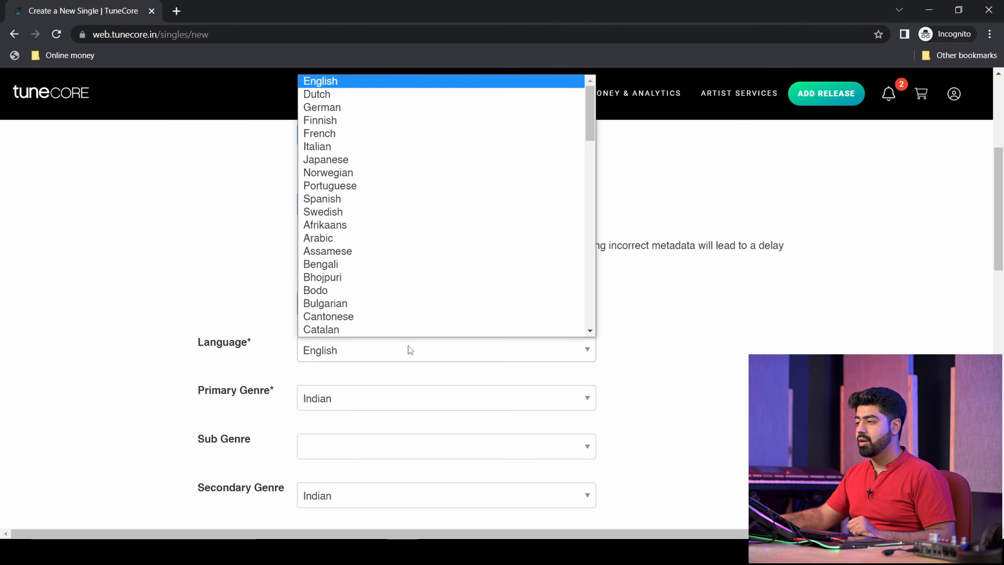
pyautogui.scroll(-6, 413, 182)
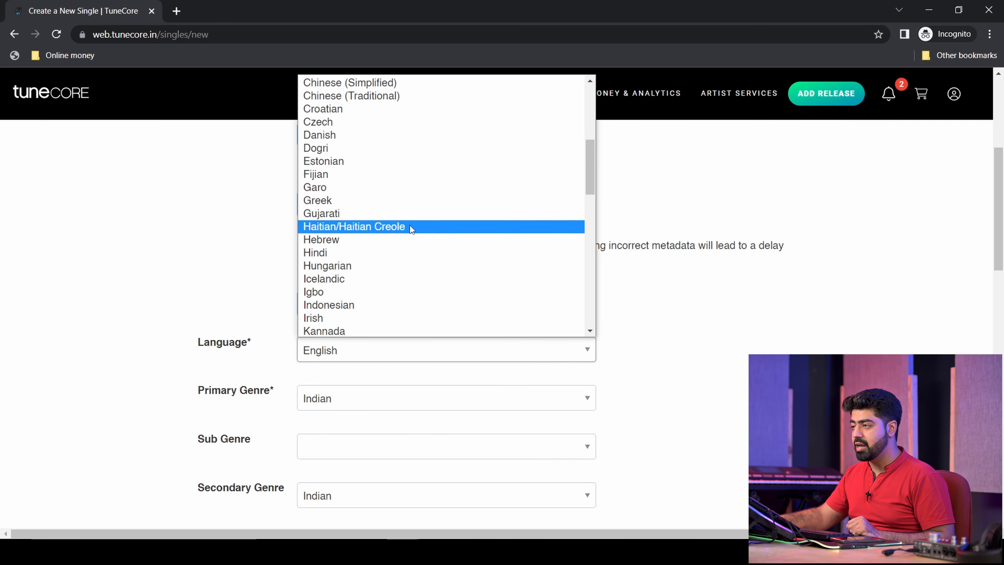
pyautogui.click(405, 252)
# - Set the primary genre to Hip Hop/Rap, replacing an initial Pop choice
pyautogui.scroll(-3, 404, 261)
pyautogui.click(405, 274)
pyautogui.click(404, 274)
pyautogui.click(405, 265)
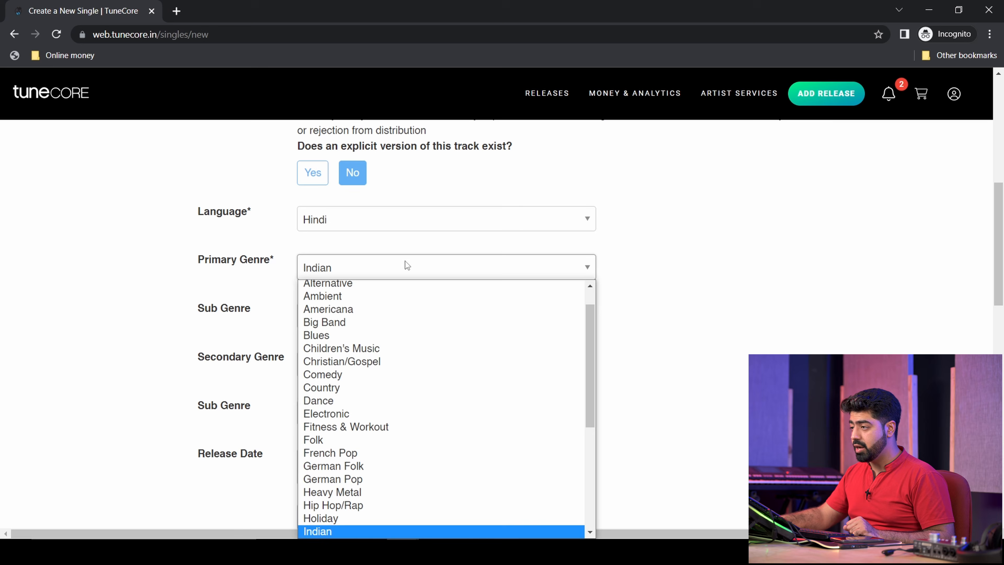
pyautogui.scroll(-5, 359, 431)
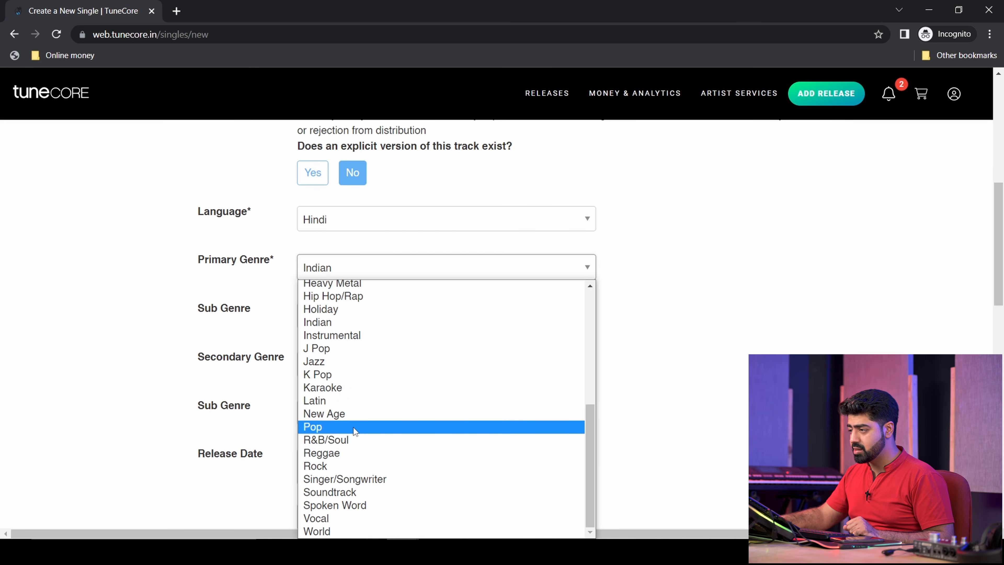
pyautogui.click(353, 424)
pyautogui.click(368, 268)
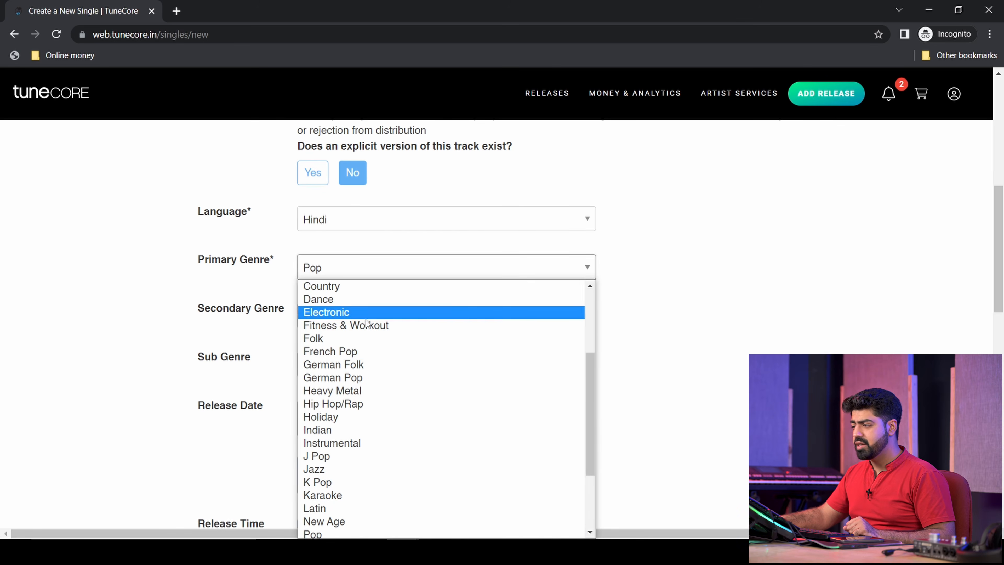
pyautogui.click(359, 403)
# - Choose R&B/Soul as the secondary genre
pyautogui.scroll(6, 697, 413)
pyautogui.scroll(2, 698, 418)
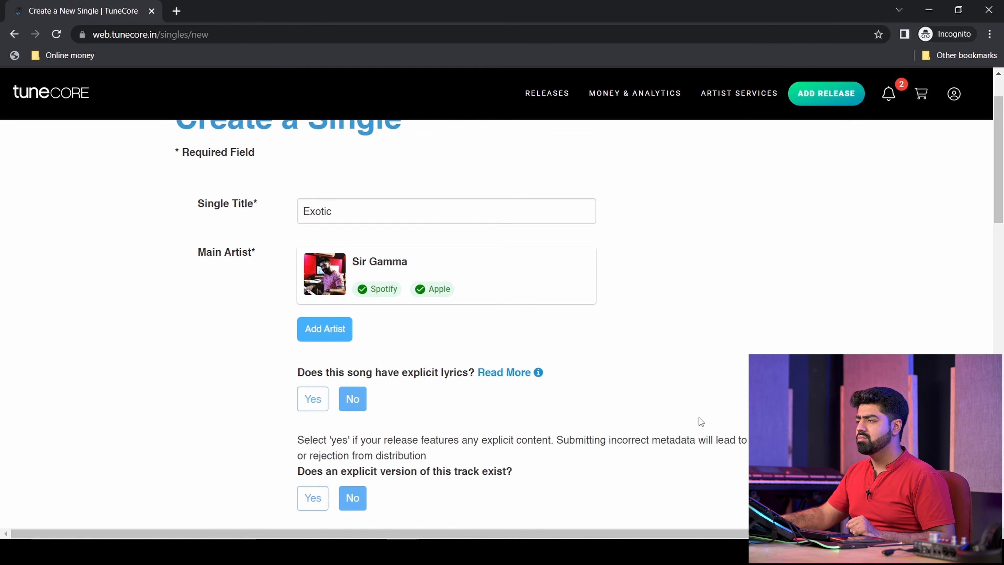
pyautogui.scroll(-6, 707, 413)
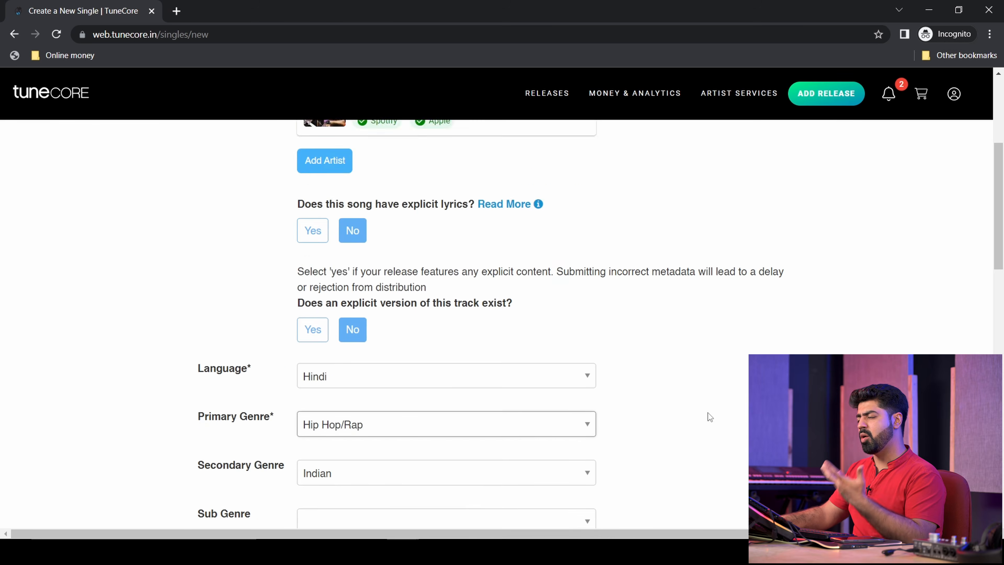
pyautogui.click(515, 381)
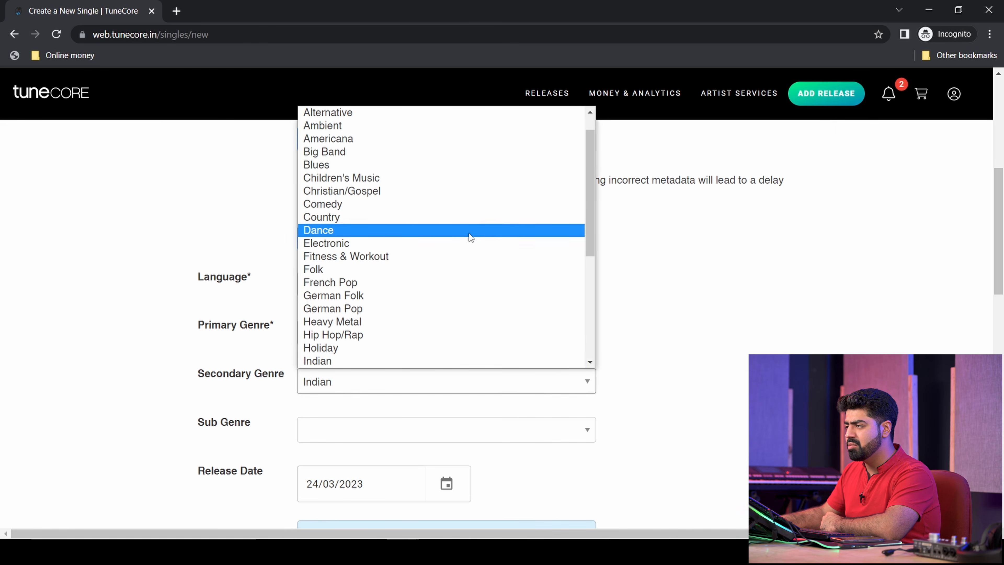
pyautogui.scroll(-4, 451, 245)
pyautogui.click(406, 349)
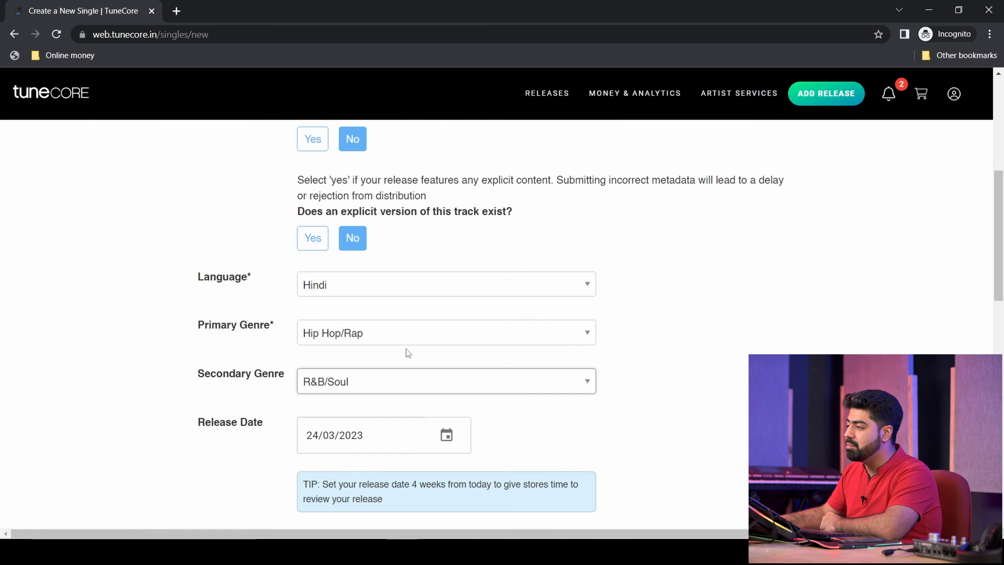
pyautogui.scroll(-3, 406, 348)
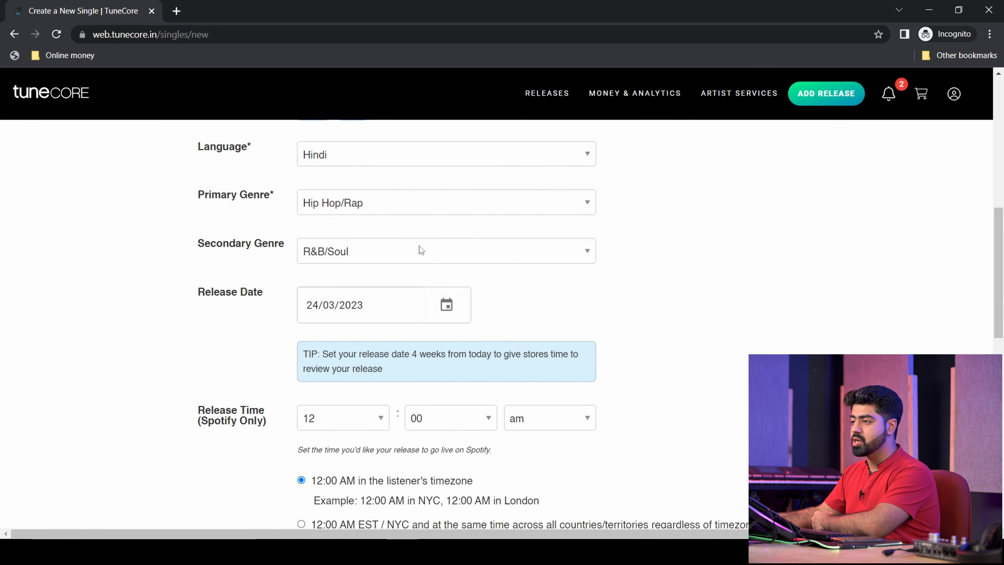
# - Open the date picker beside the Release Date field
pyautogui.click(447, 305)
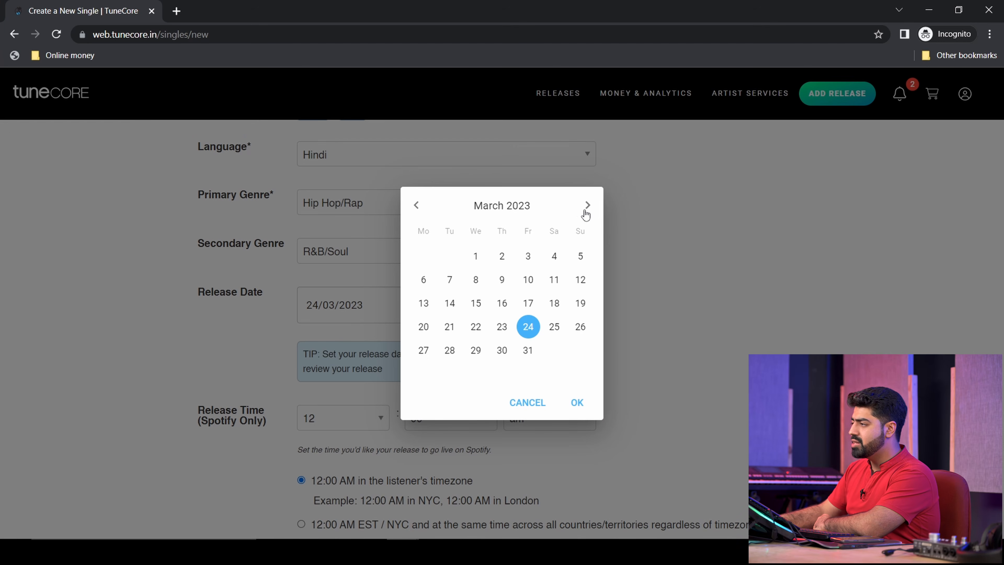
# - Set the release date to 1 May 2023
pyautogui.click(587, 205)
pyautogui.click(588, 205)
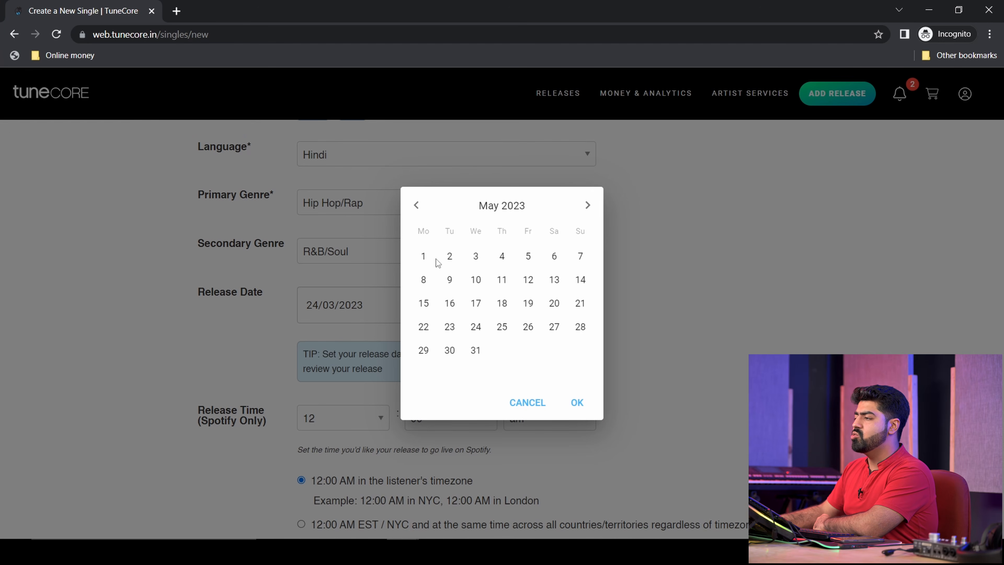
pyautogui.click(424, 256)
pyautogui.scroll(-3, 640, 368)
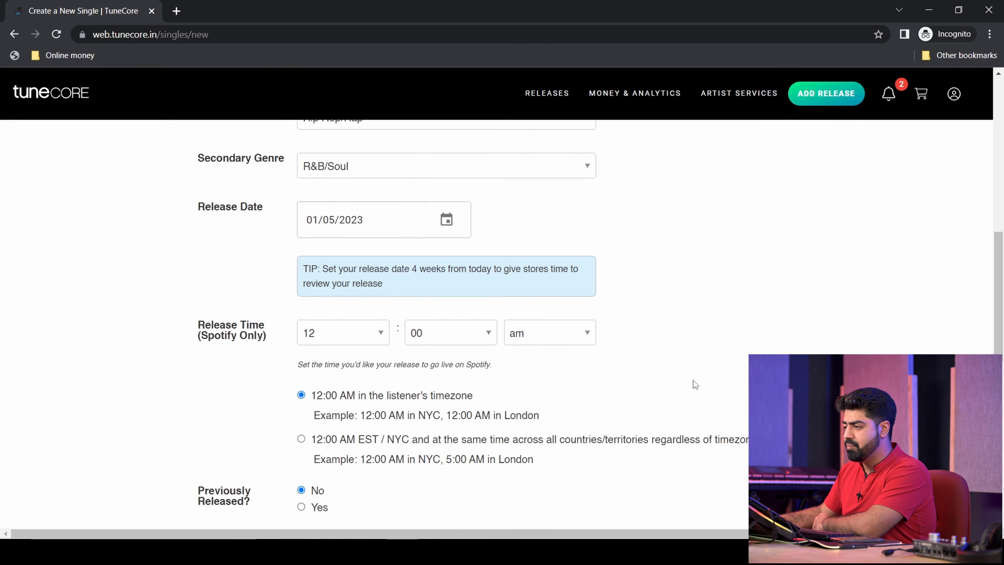
pyautogui.moveTo(211, 280); pyautogui.dragTo(243, 288)
pyautogui.click(243, 288)
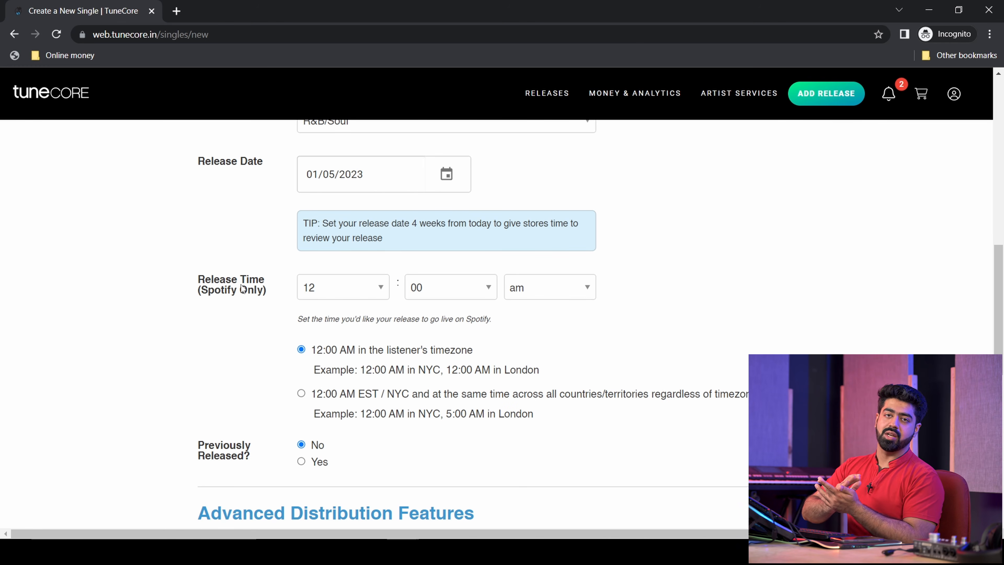
# - Set the Spotify release hour to 07 for a 07:00 am release
pyautogui.click(343, 287)
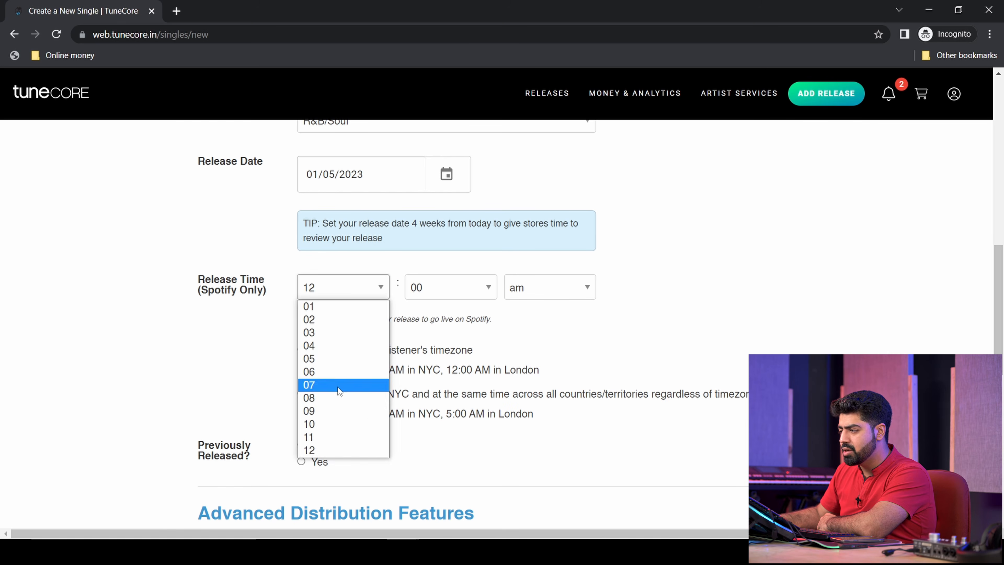
pyautogui.click(316, 384)
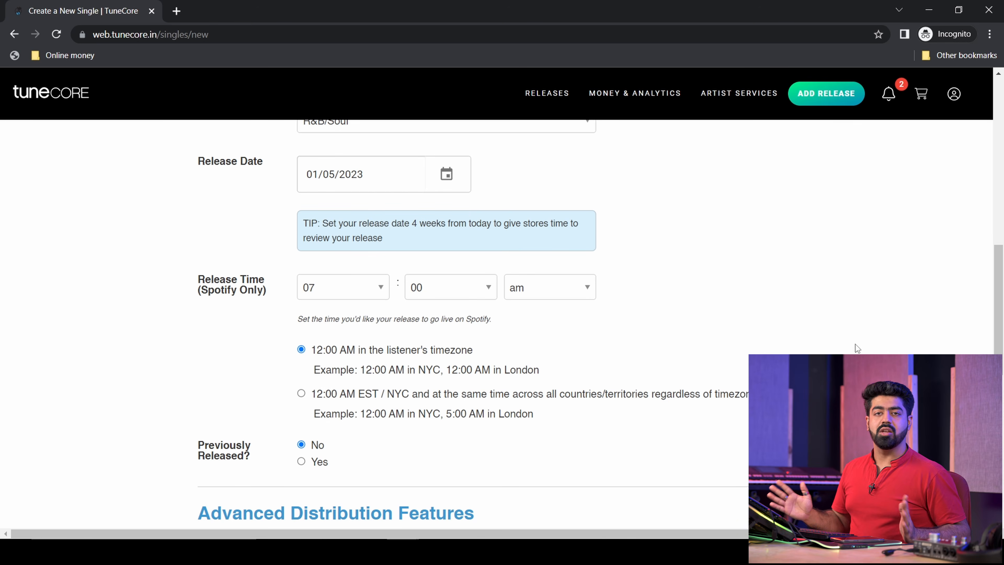
pyautogui.scroll(-3, 322, 459)
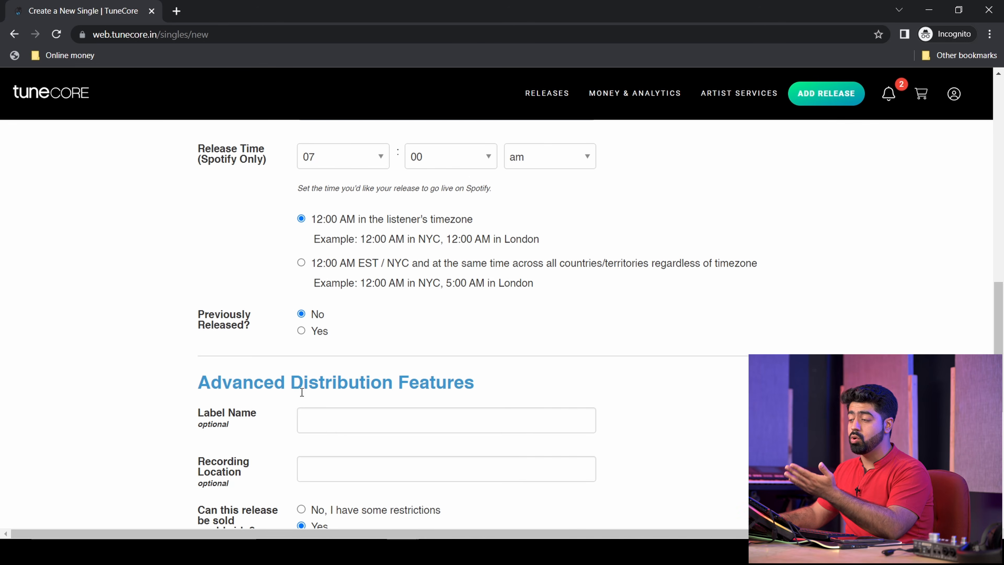
# - Keep the single marked as not previously released
pyautogui.click(301, 331)
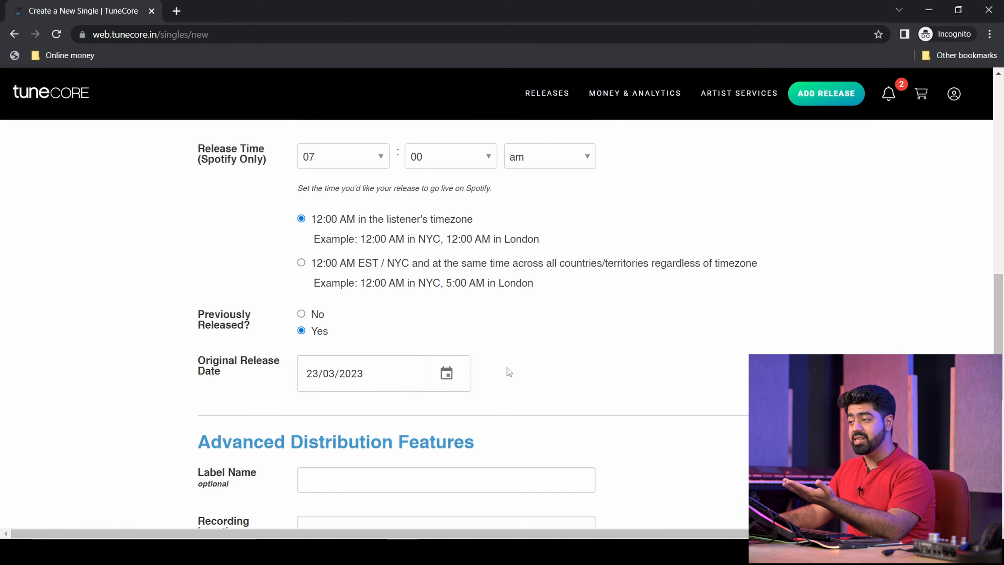
pyautogui.click(302, 315)
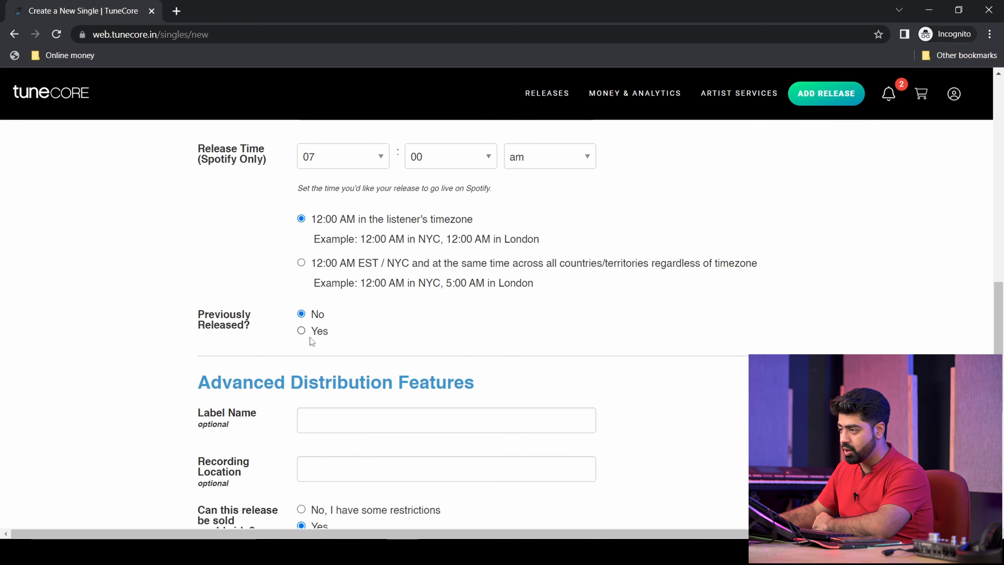
pyautogui.scroll(-2, 356, 375)
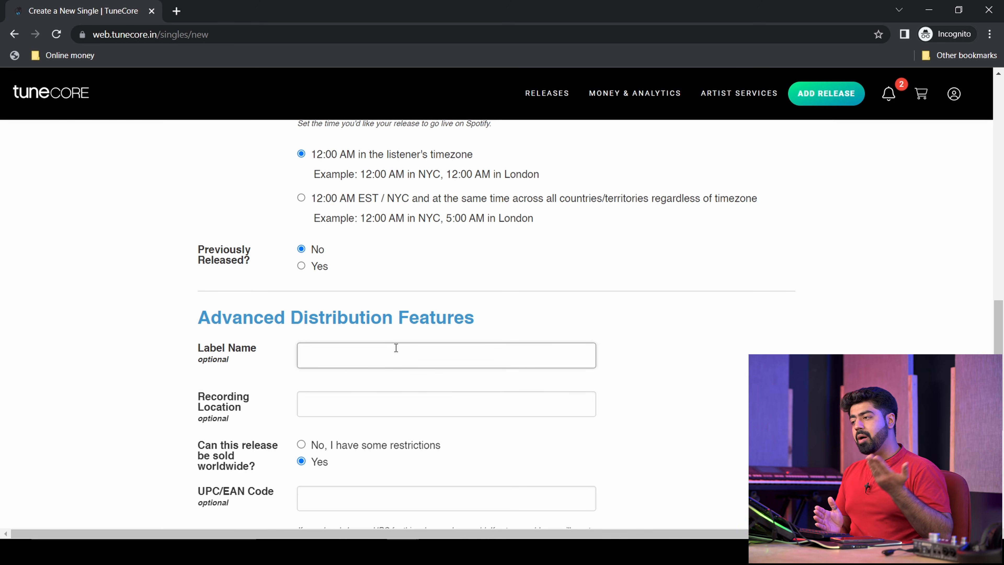
# - Enter label name 'Gamma Seed Entertainment' and recording location 'Delhi'
pyautogui.write('Gamma Seed En')
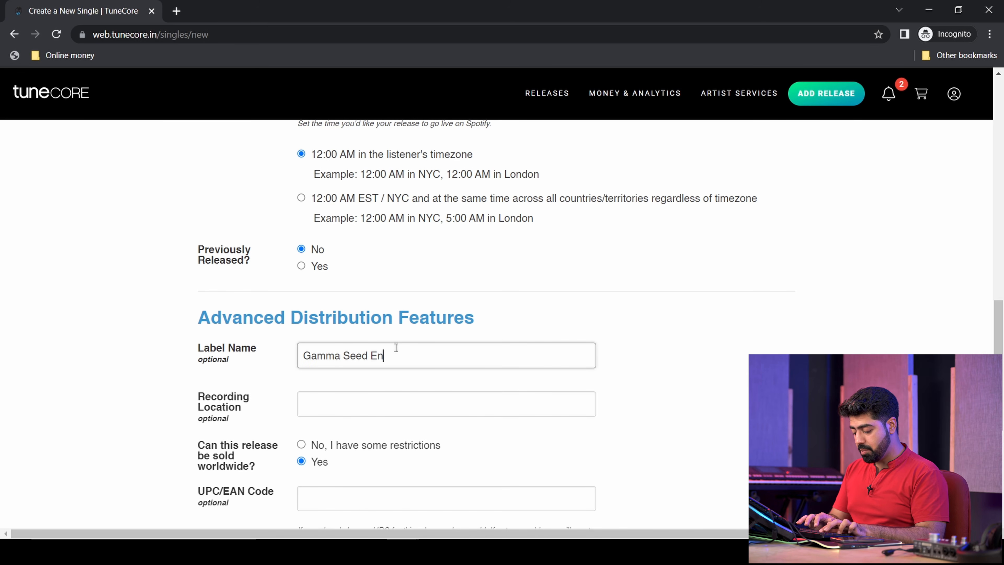
pyautogui.write('tertainment')
pyautogui.click(467, 397)
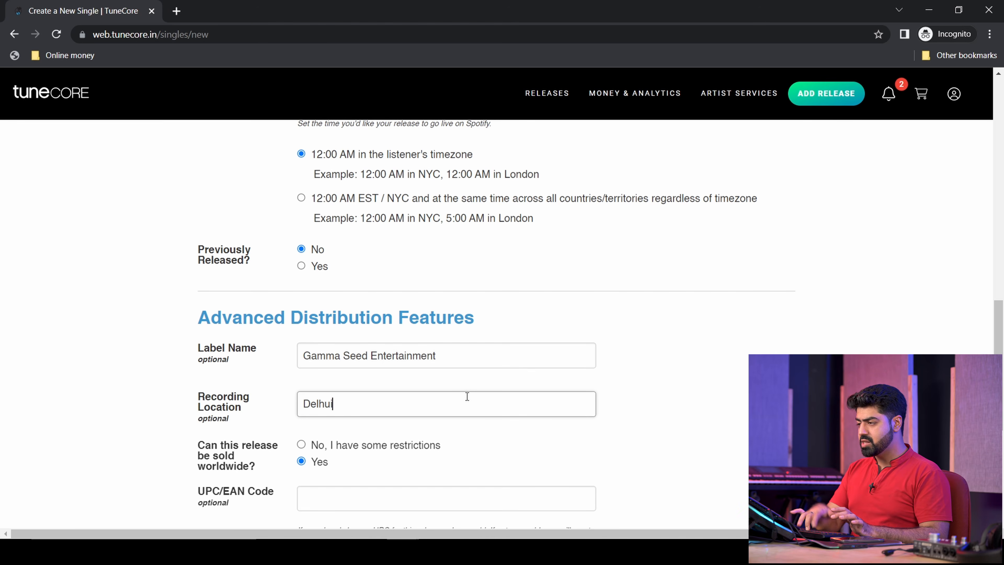
pyautogui.write('Delhi')
pyautogui.click(718, 433)
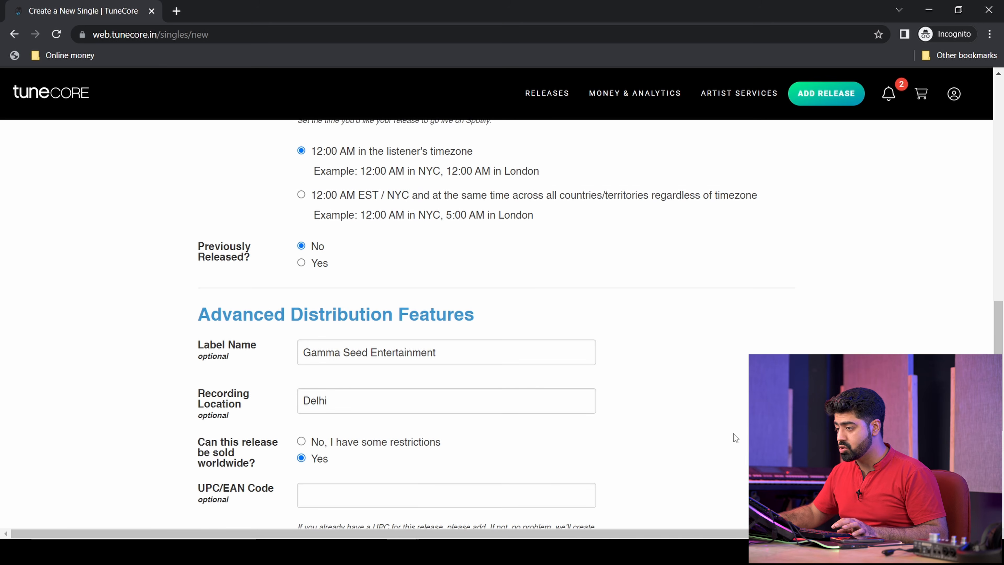
pyautogui.scroll(-2, 733, 433)
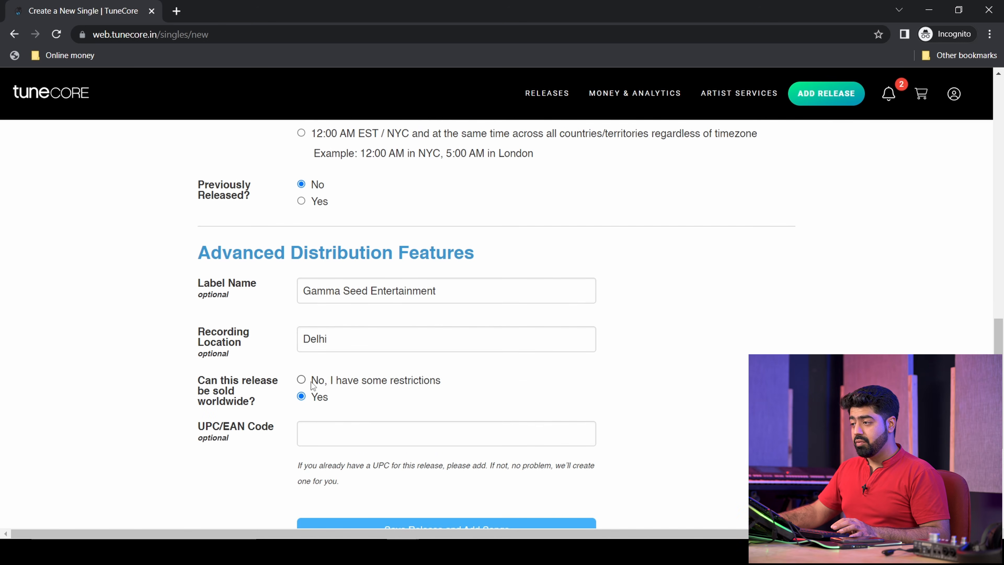
pyautogui.click(403, 379)
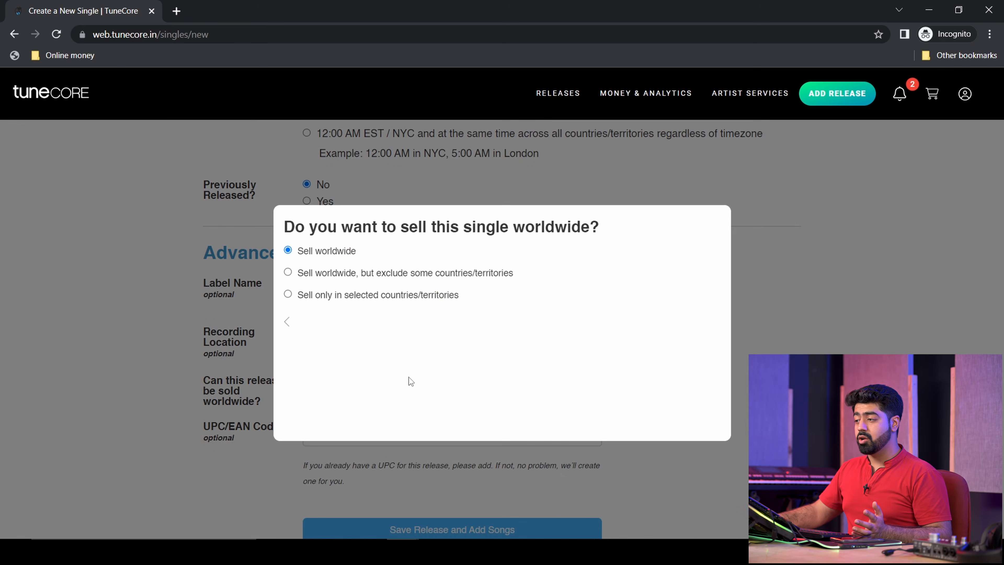
pyautogui.click(105, 363)
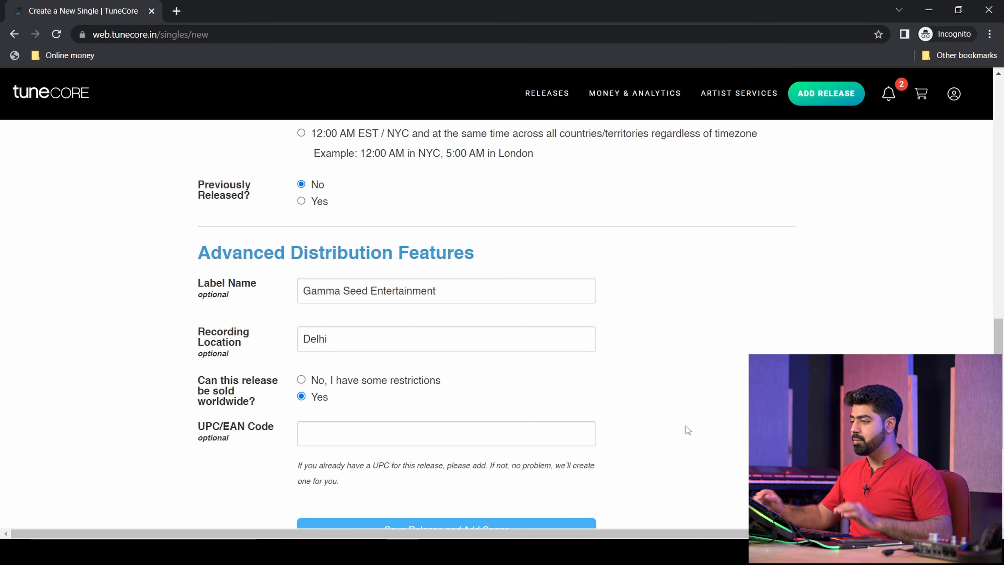
pyautogui.scroll(-2, 684, 424)
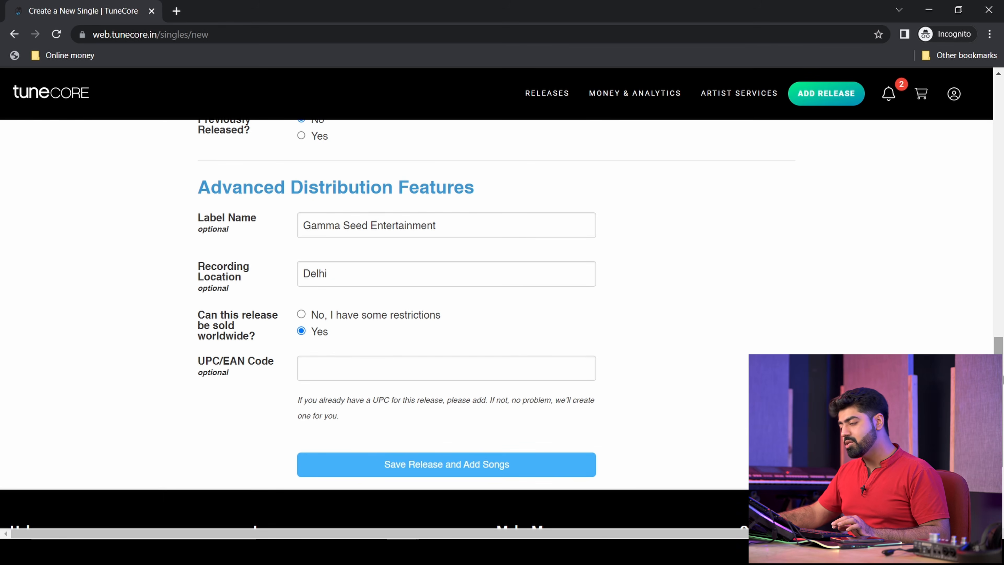
# - Save the Exotic release details and select delivery to all current digital stores
pyautogui.click(495, 465)
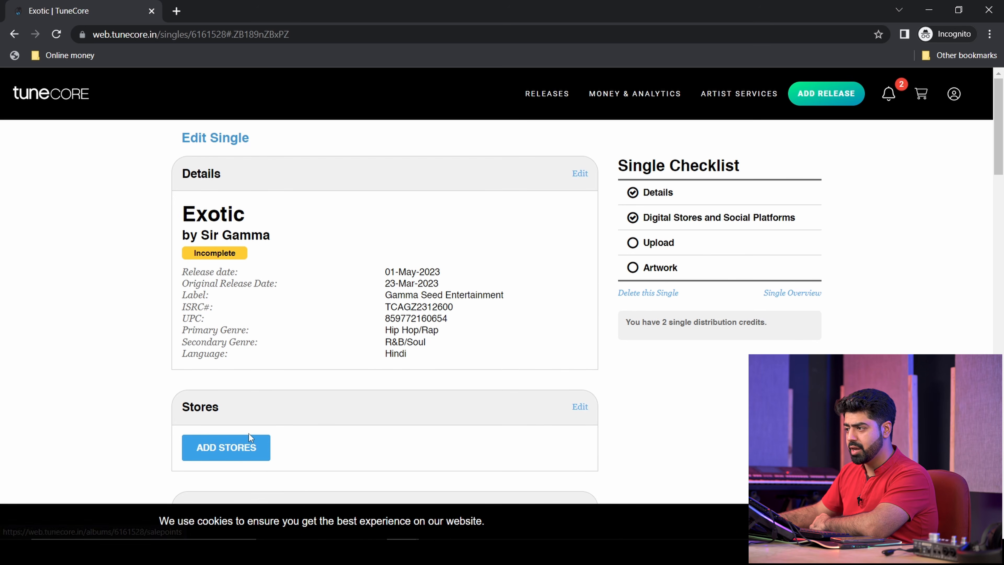
pyautogui.click(226, 453)
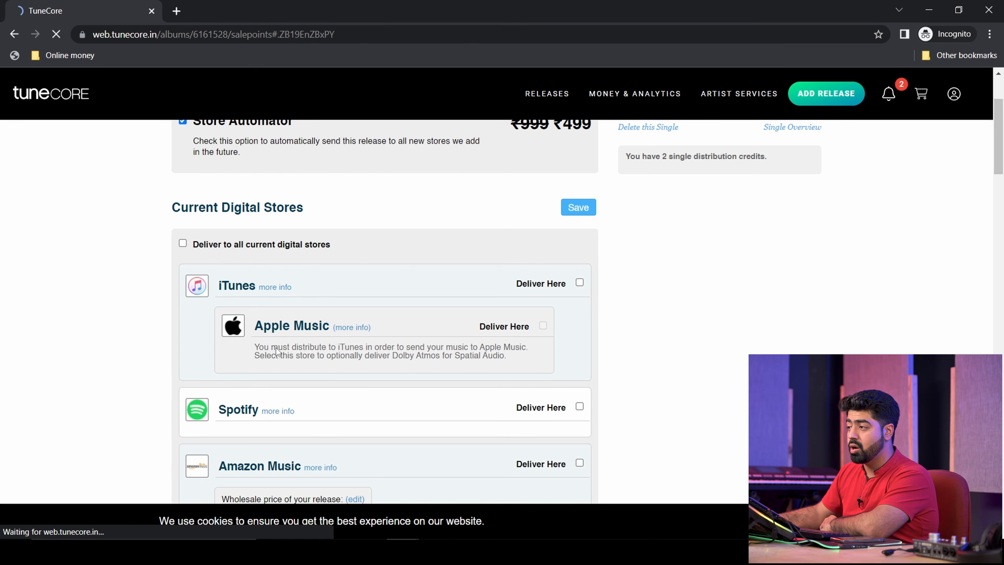
pyautogui.click(244, 245)
pyautogui.scroll(-15, 735, 338)
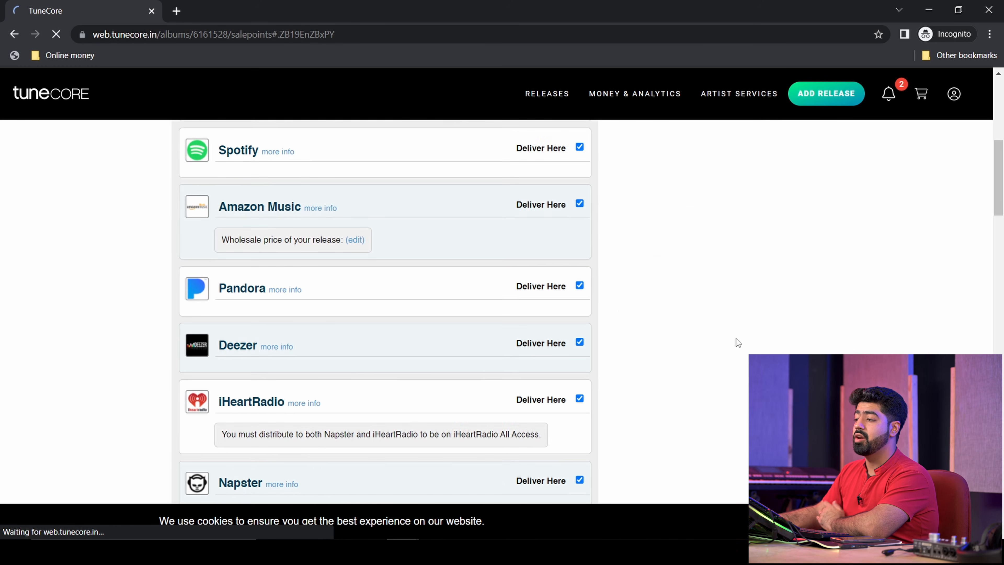
pyautogui.scroll(-20, 735, 339)
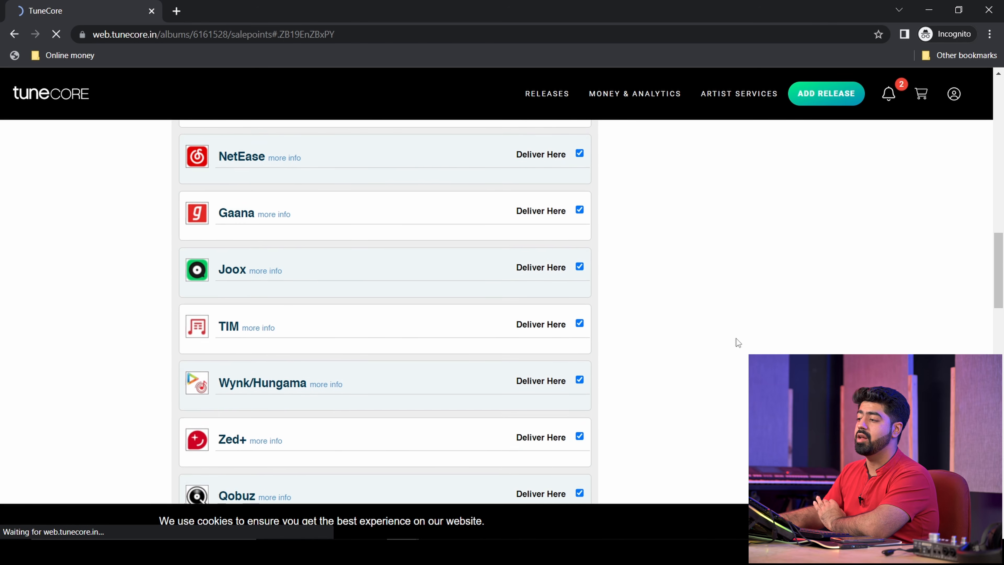
pyautogui.scroll(20, 717, 333)
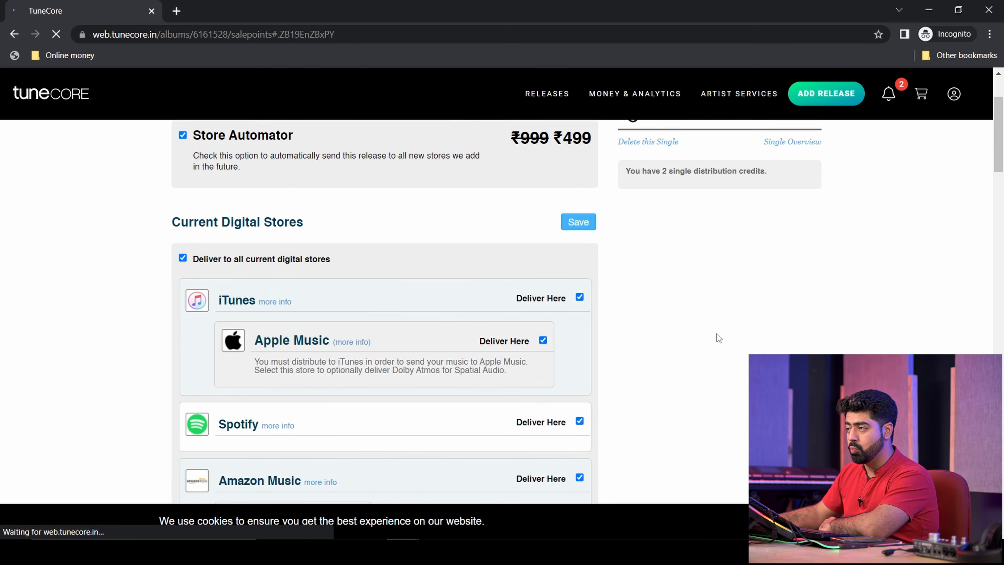
pyautogui.scroll(3, 716, 337)
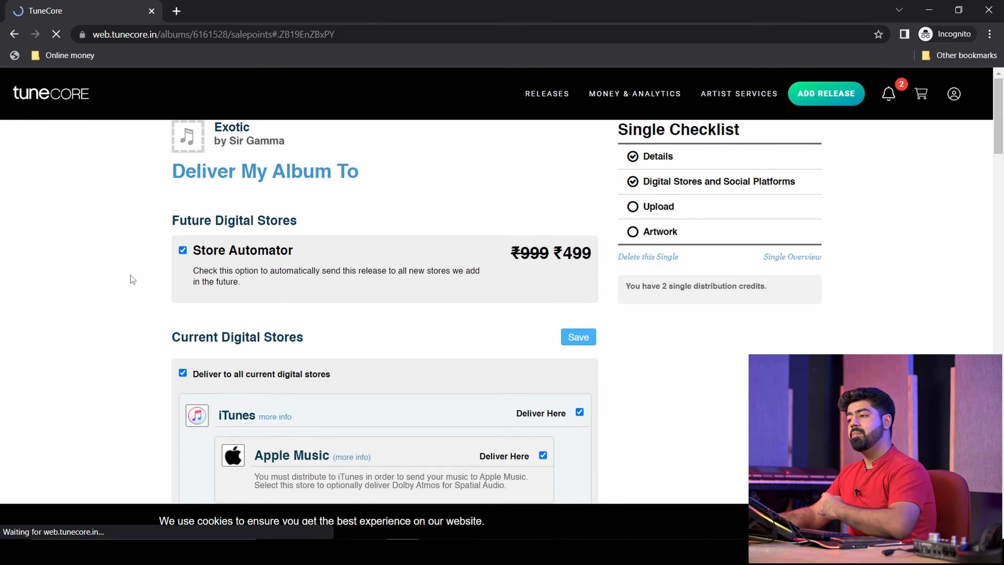
pyautogui.scroll(-20, 122, 385)
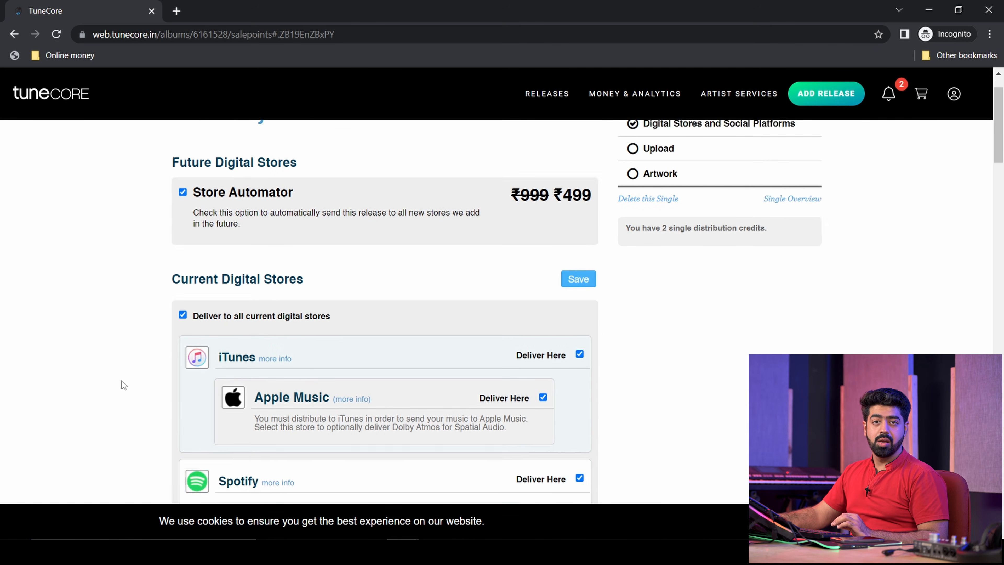
pyautogui.scroll(7, 105, 381)
# - Keep Store Automator at the discounted ₹499 price with all current stores selected
pyautogui.scroll(10, 106, 381)
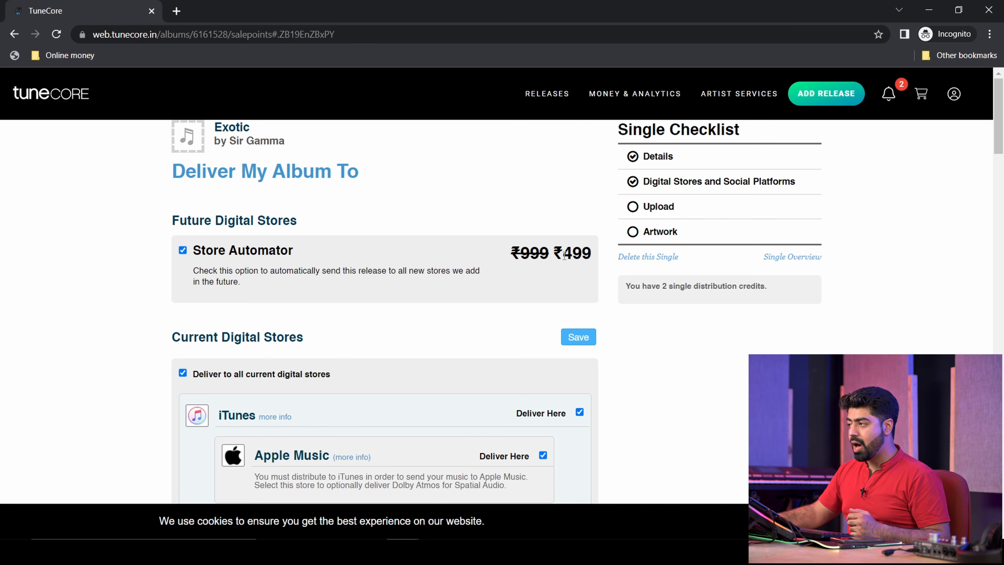
pyautogui.moveTo(565, 255); pyautogui.dragTo(584, 256)
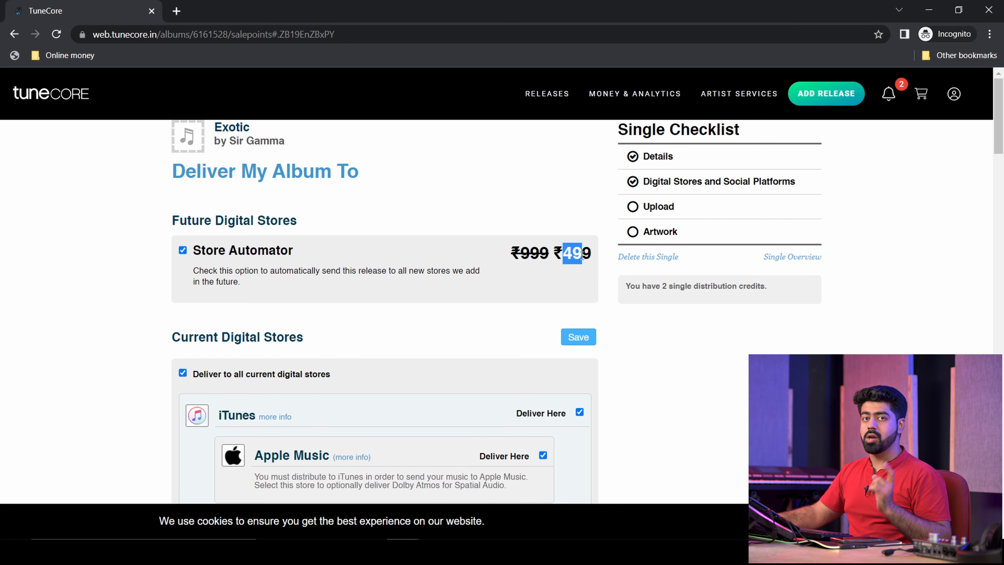
pyautogui.click(583, 257)
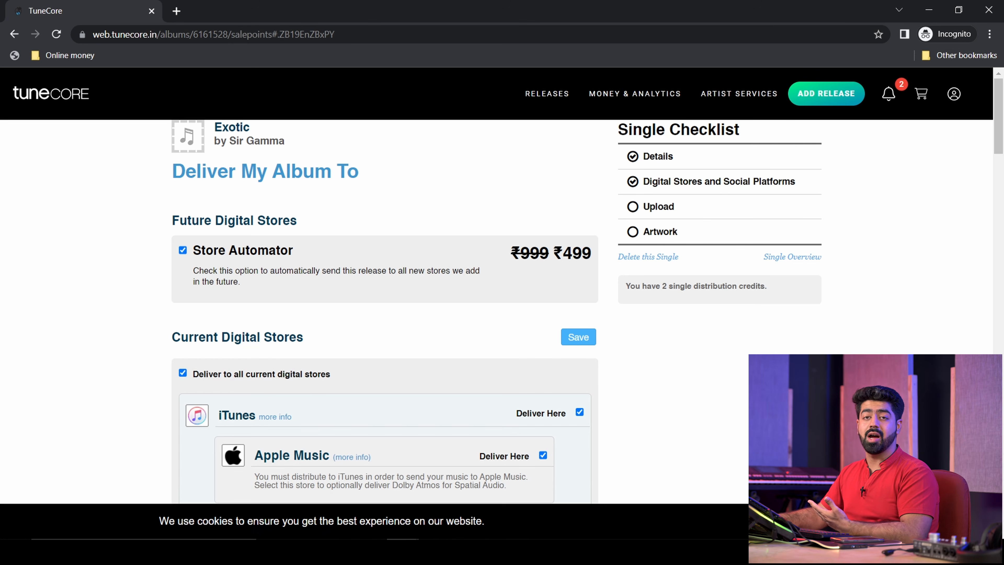
pyautogui.scroll(-20, 437, 309)
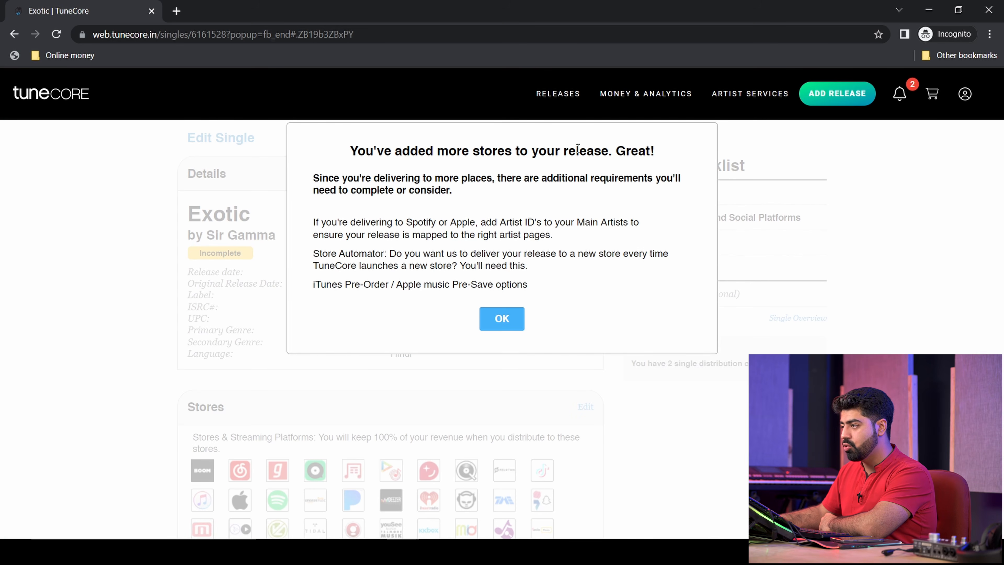
# - Dismiss the added-stores notice and review Stores and Social Platforms down to the Song section
pyautogui.click(490, 323)
pyautogui.scroll(-5, 242, 375)
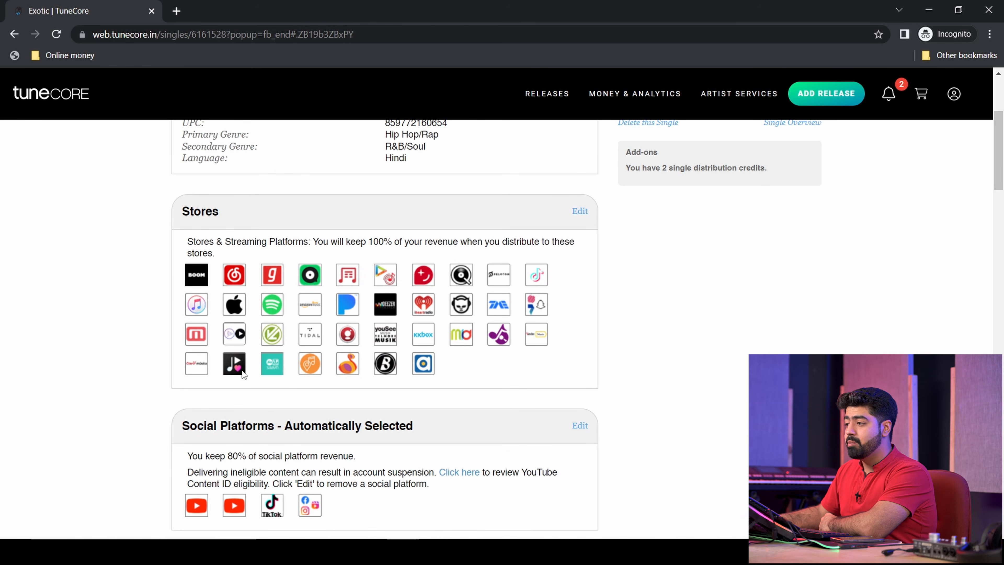
pyautogui.scroll(-2, 198, 298)
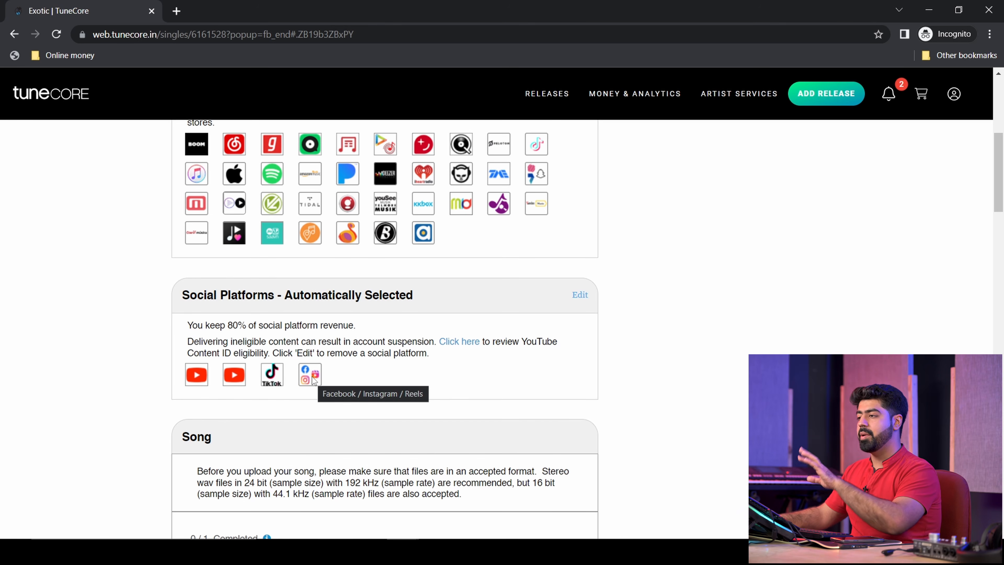
pyautogui.scroll(-6, 706, 354)
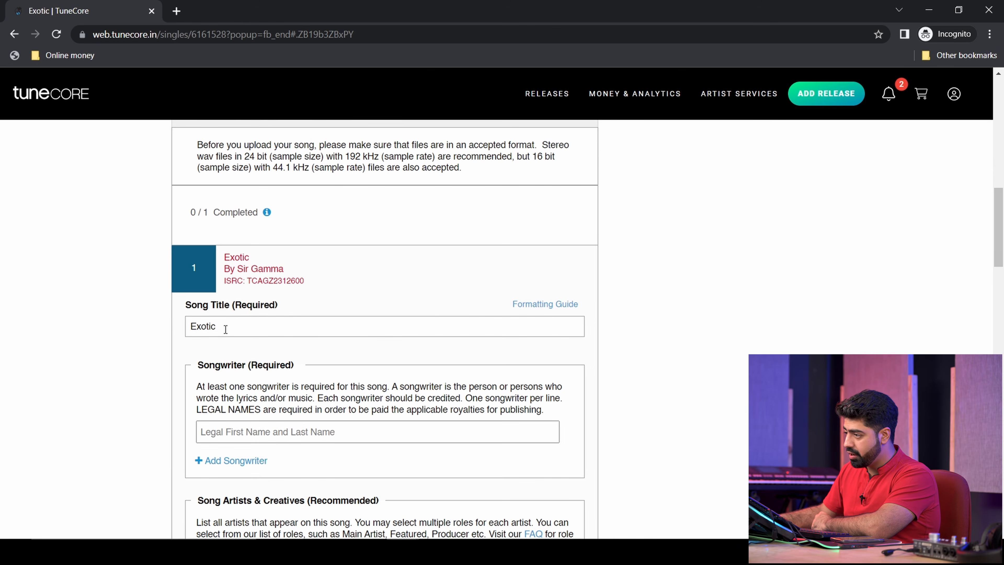
# - Enter the first songwriter's legal name and add a second songwriter from the suggestions
pyautogui.click(287, 431)
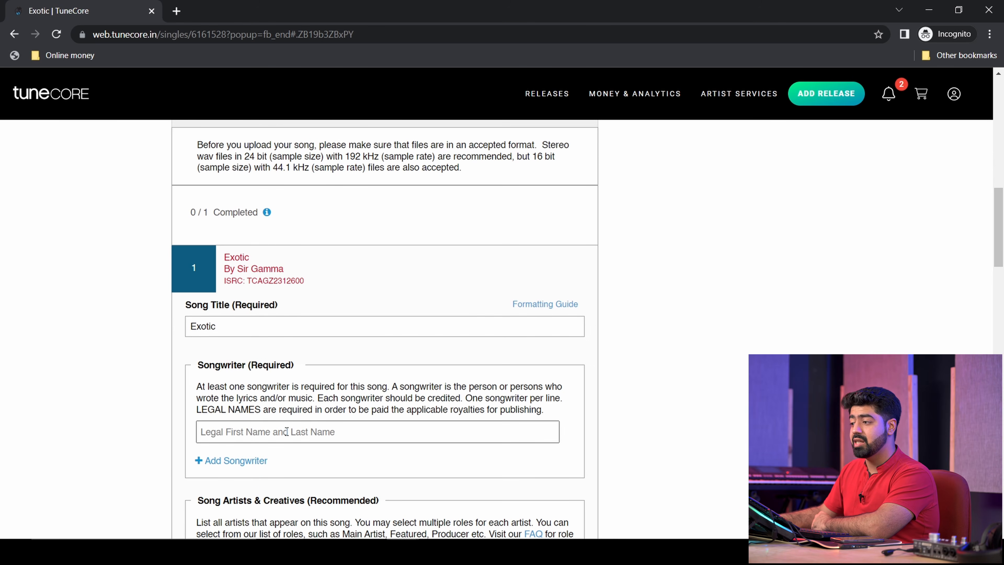
pyautogui.click(287, 431)
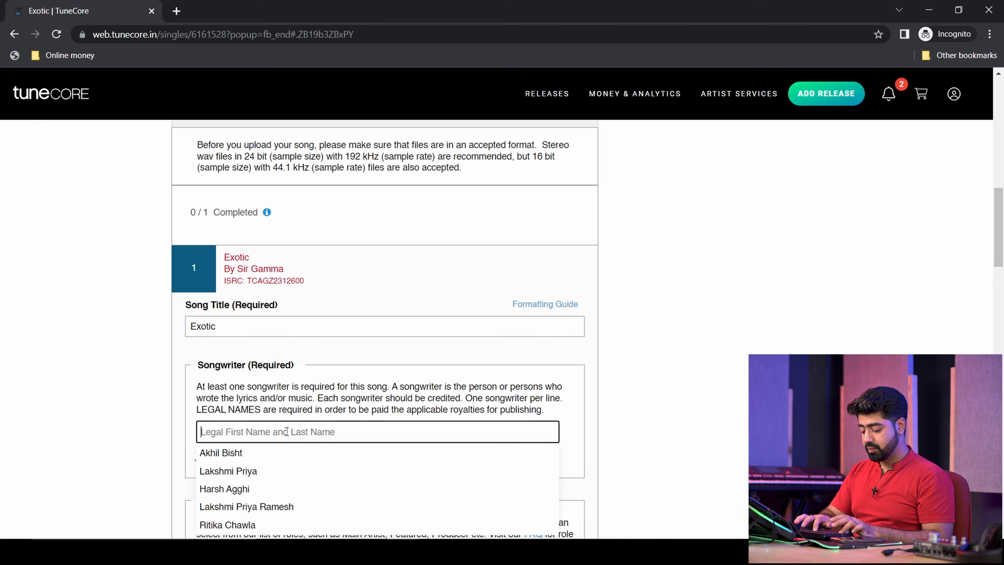
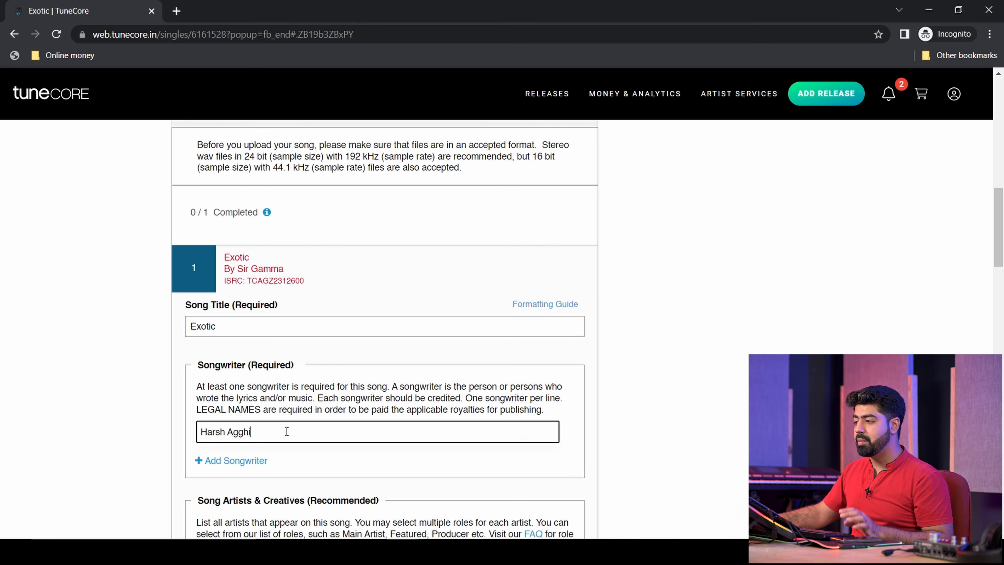
pyautogui.click(248, 461)
pyautogui.click(264, 459)
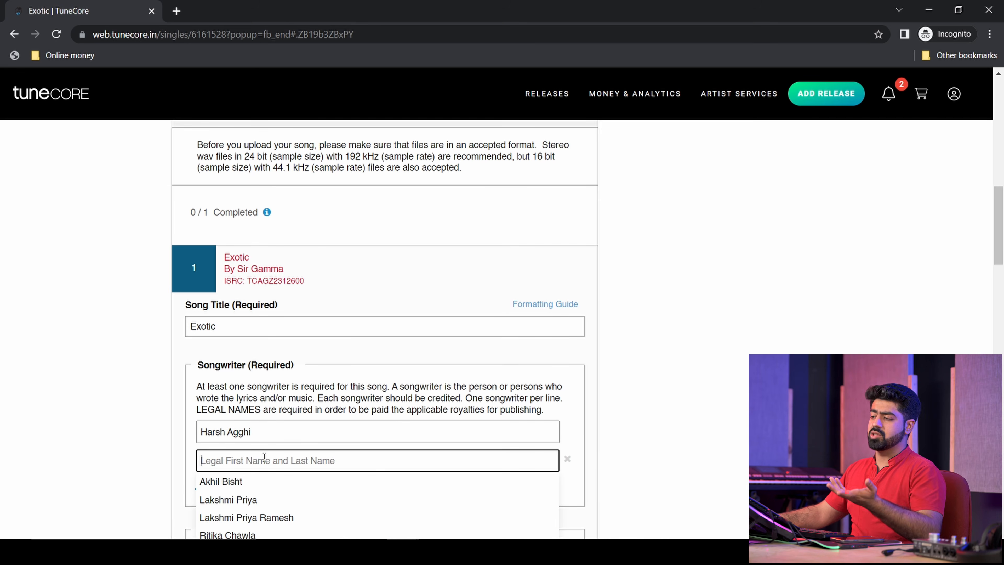
pyautogui.click(269, 481)
pyautogui.scroll(-2, 630, 468)
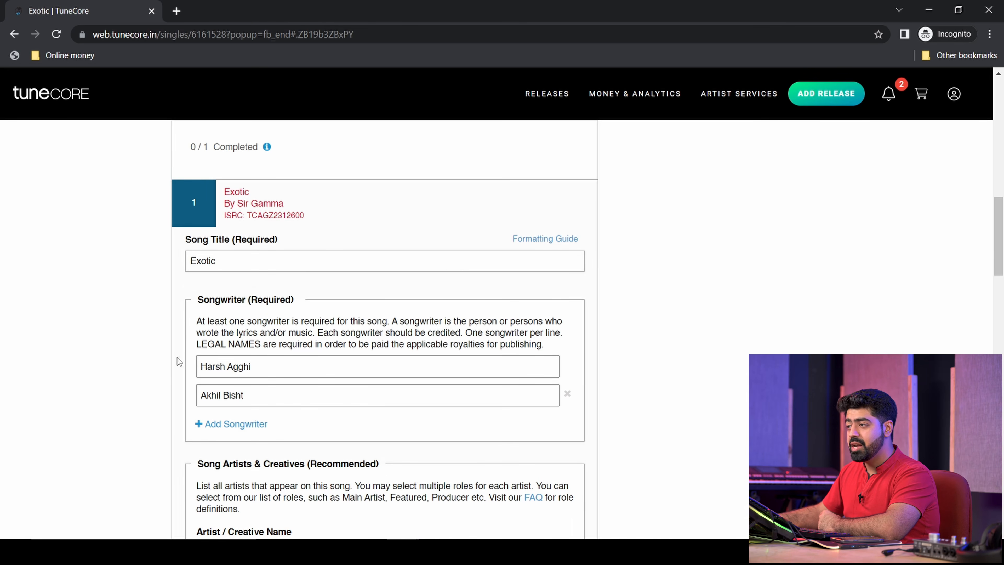
pyautogui.scroll(-1, 270, 421)
pyautogui.scroll(-2, 270, 423)
# - Add a second artist/creative entry and give the main artist producer and arranger roles
pyautogui.moveTo(230, 270); pyautogui.dragTo(378, 269)
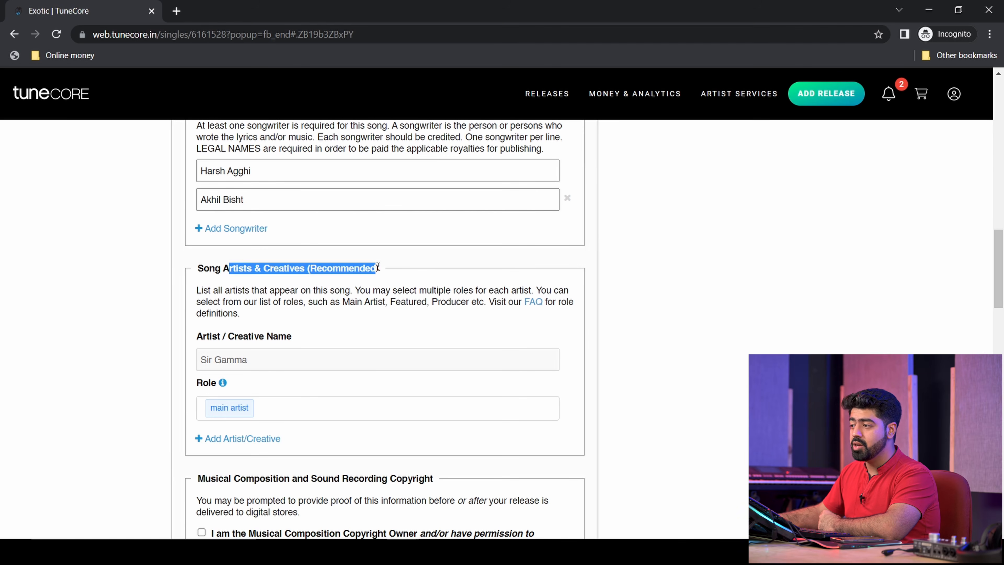
pyautogui.click(378, 269)
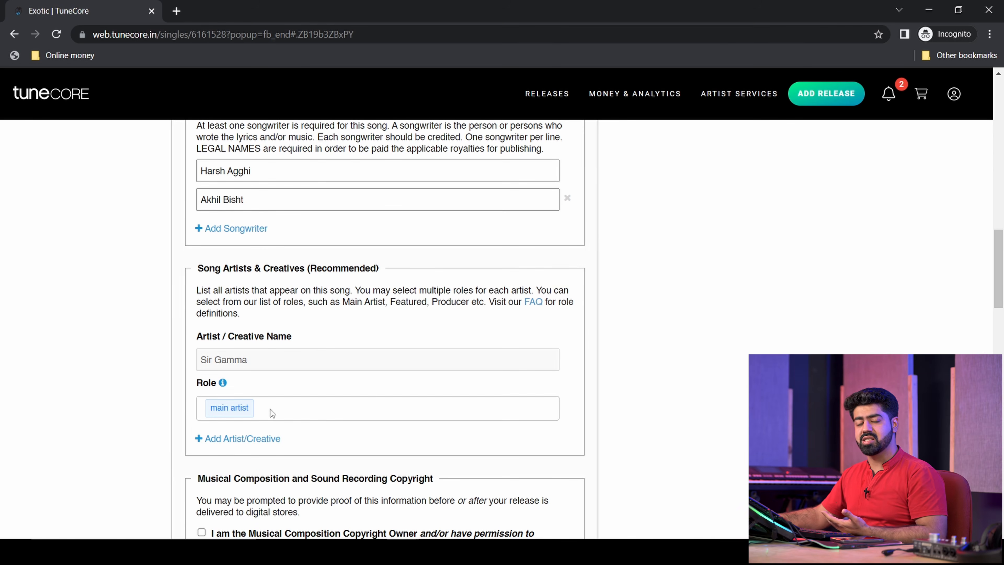
pyautogui.click(267, 438)
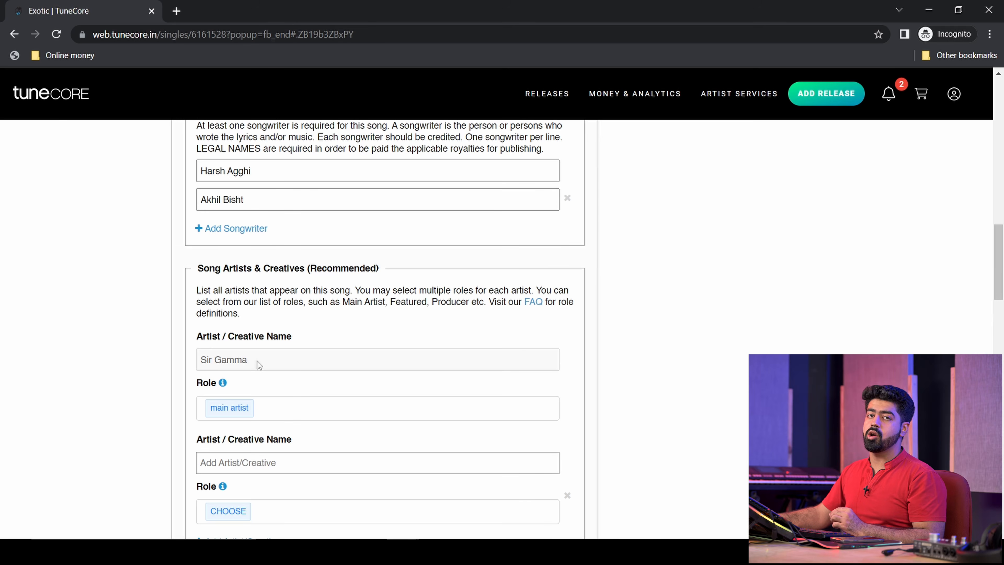
pyautogui.click(277, 407)
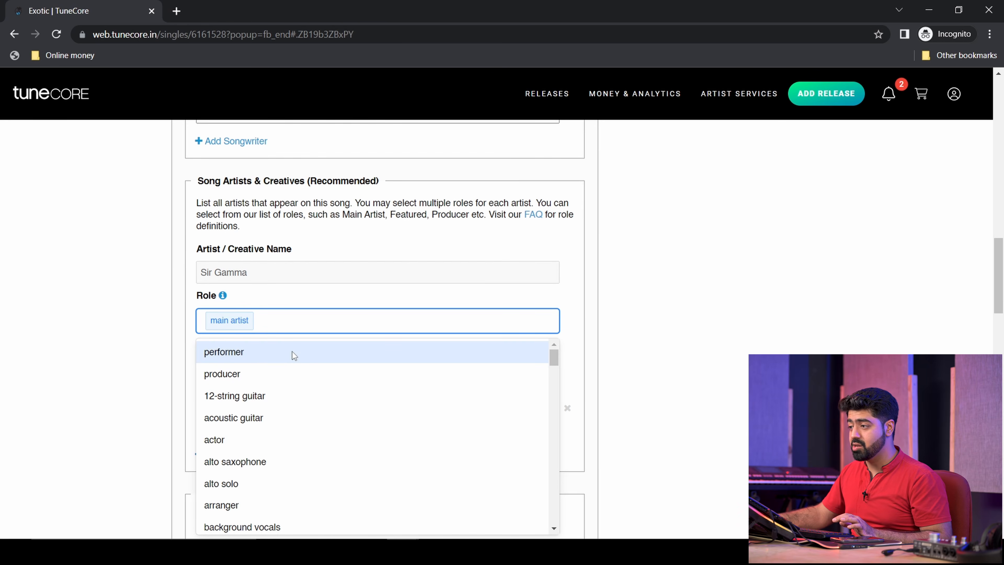
pyautogui.click(292, 374)
pyautogui.scroll(-5, 596, 336)
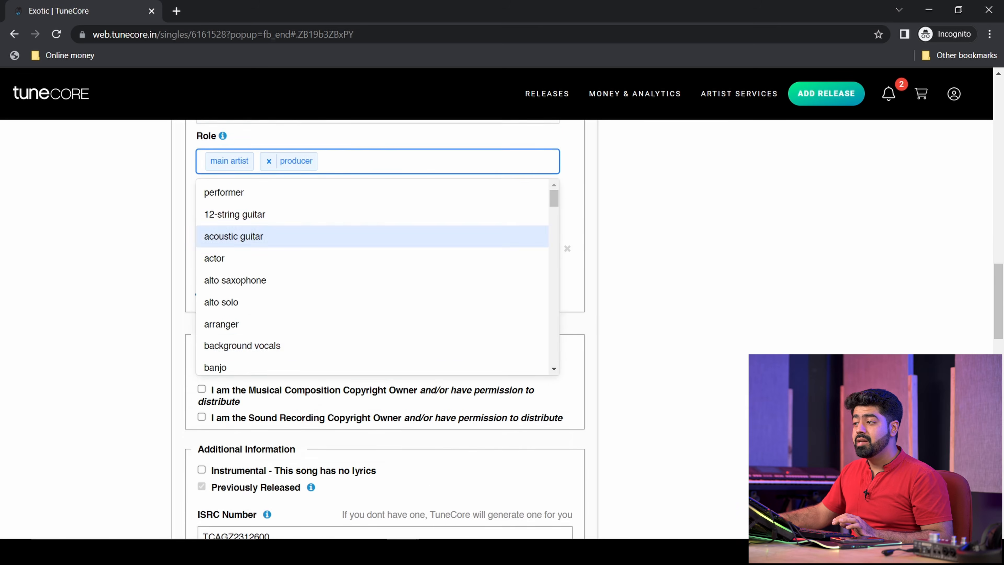
pyautogui.scroll(3, 596, 337)
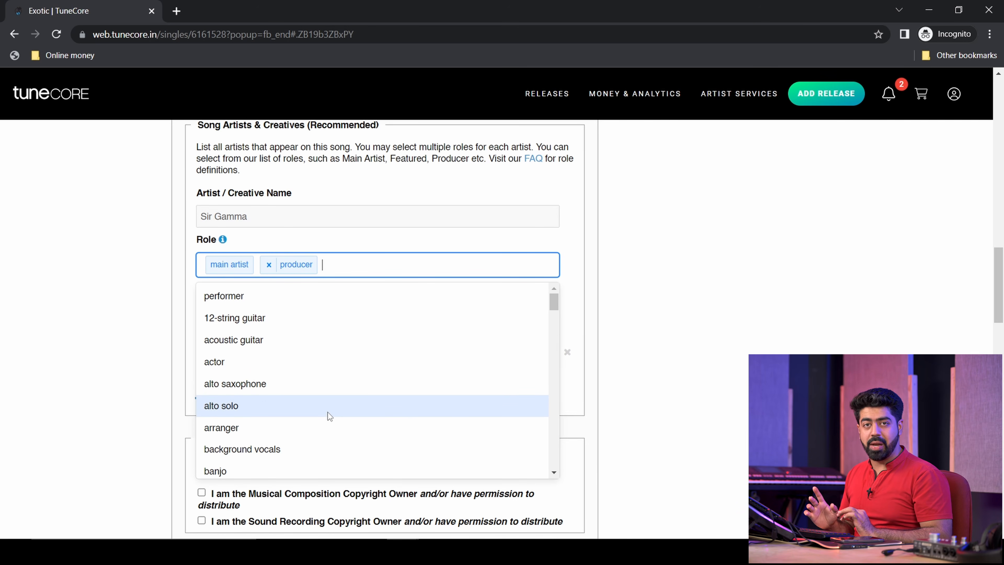
pyautogui.click(318, 428)
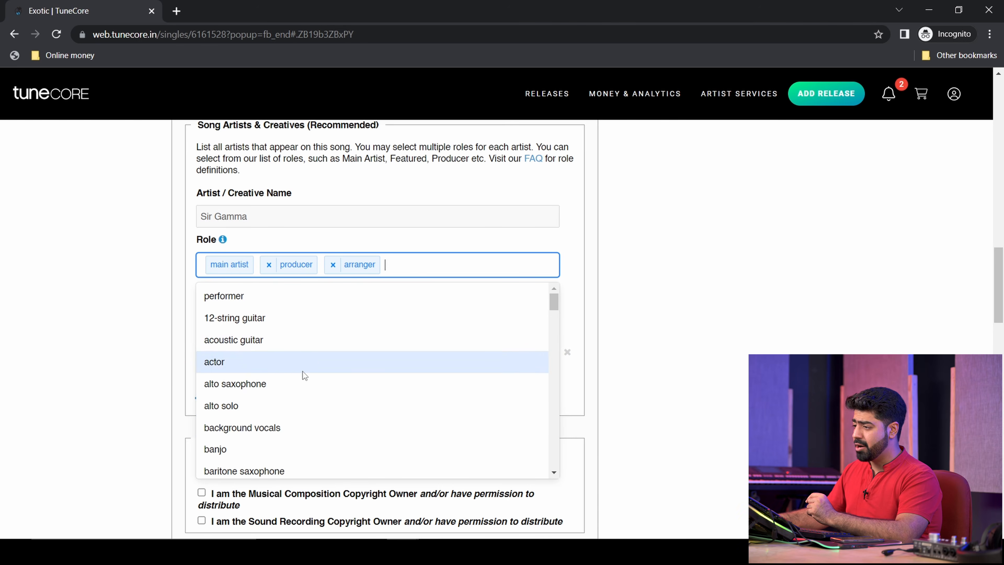
# - Add composer, lyricist, mastering engineer, mixing engineer and music director roles, removing mandolin
pyautogui.scroll(-2, 292, 433)
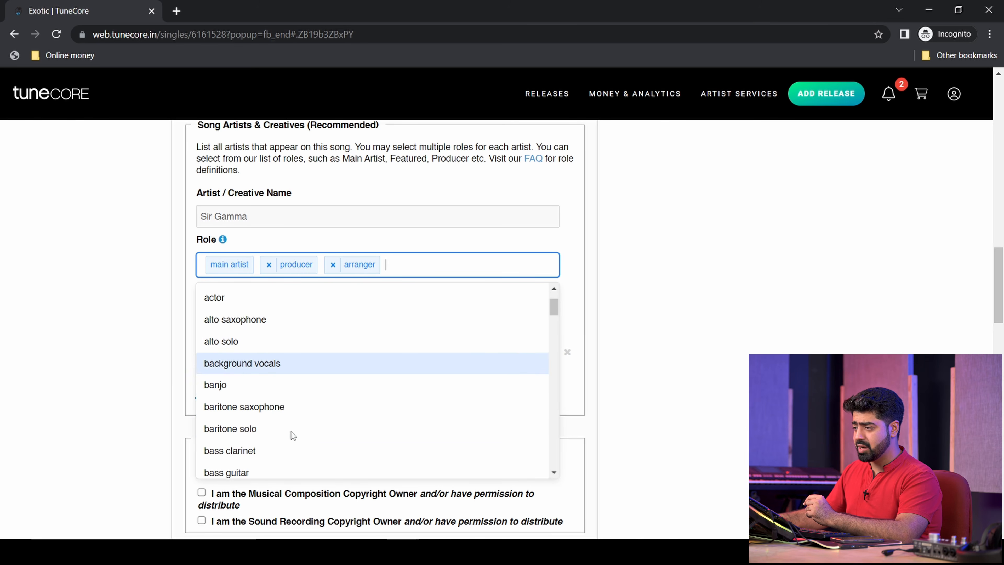
pyautogui.scroll(-5, 291, 432)
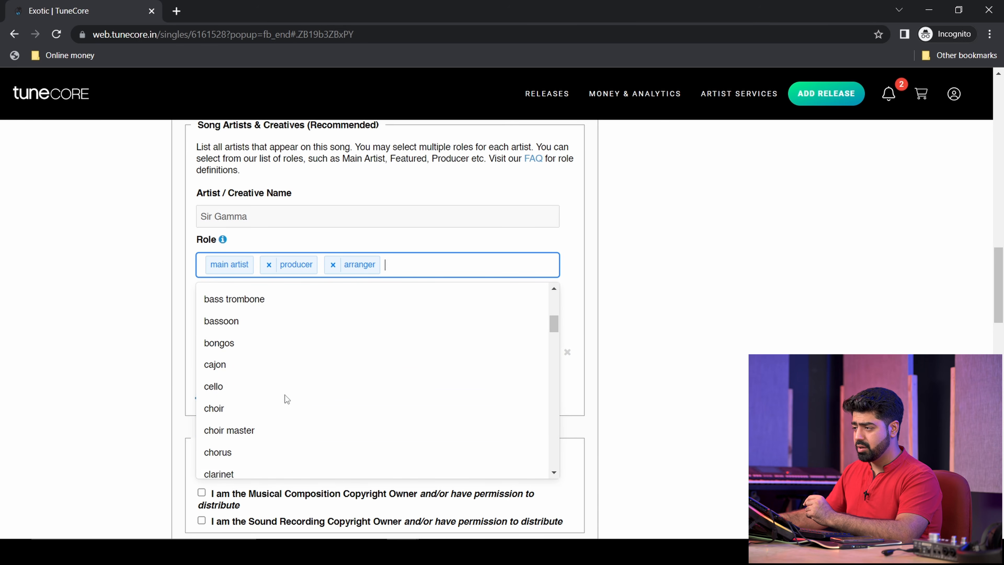
pyautogui.scroll(-4, 283, 378)
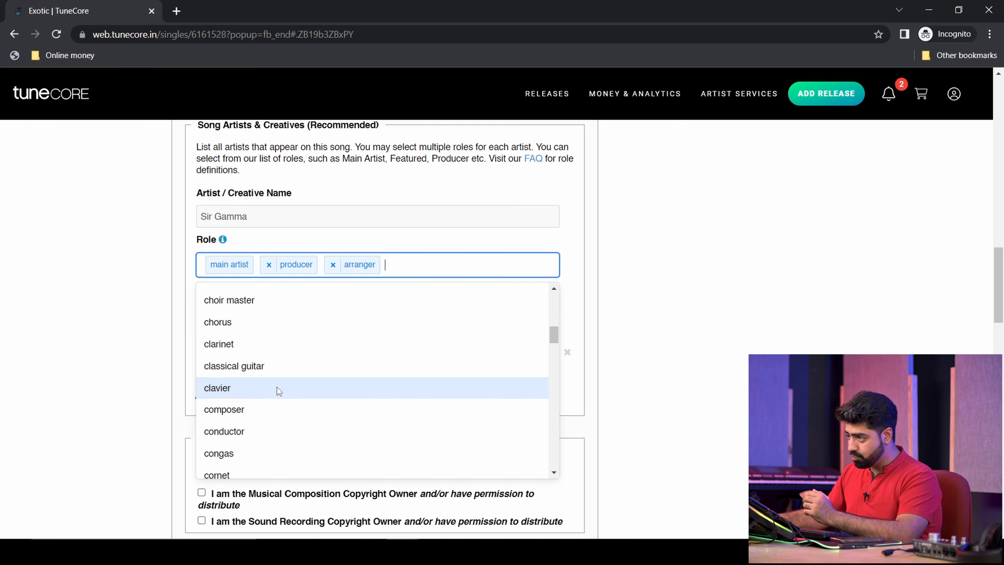
pyautogui.scroll(-2, 276, 396)
pyautogui.click(279, 353)
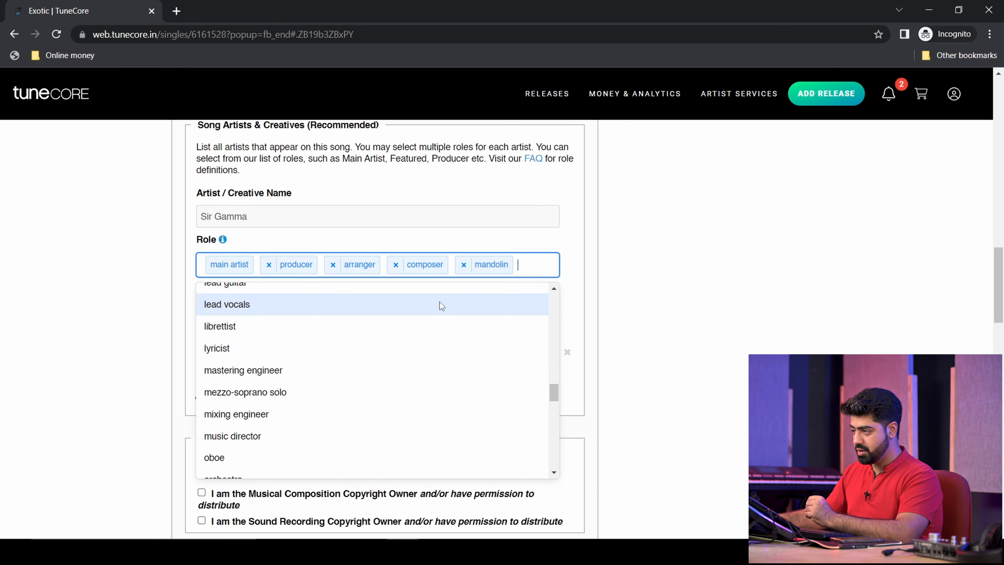
pyautogui.click(463, 264)
pyautogui.click(314, 347)
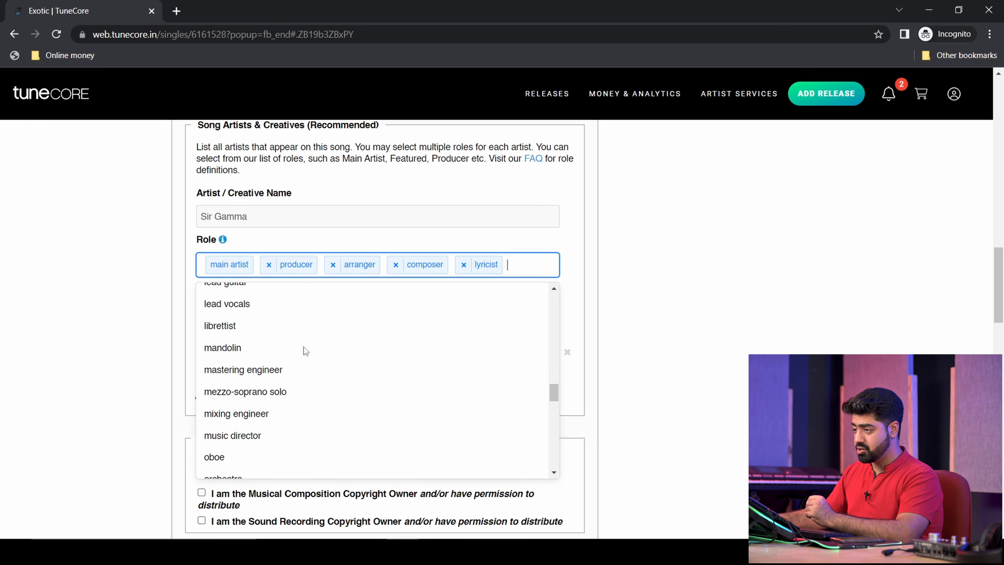
pyautogui.click(317, 368)
pyautogui.click(327, 405)
pyautogui.click(326, 407)
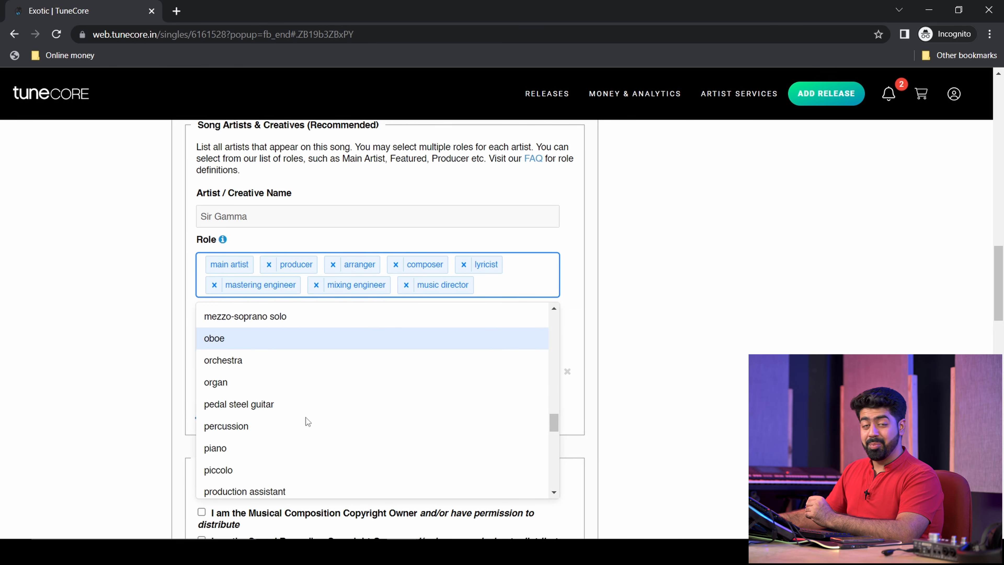
pyautogui.scroll(-3, 306, 418)
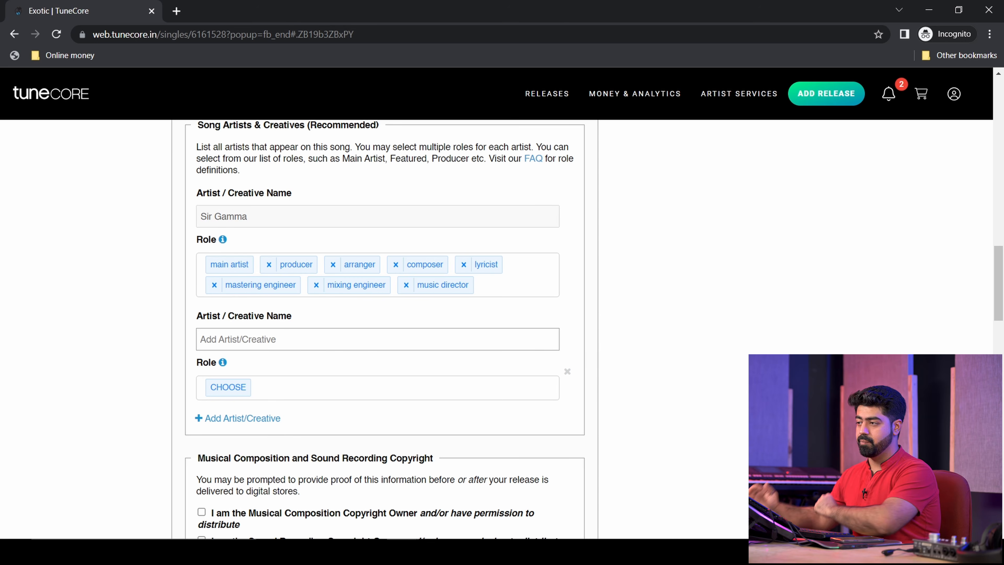
# - Credit a second artist from the name suggestions with the featured, performer and vocal_solo roles
pyautogui.click(384, 339)
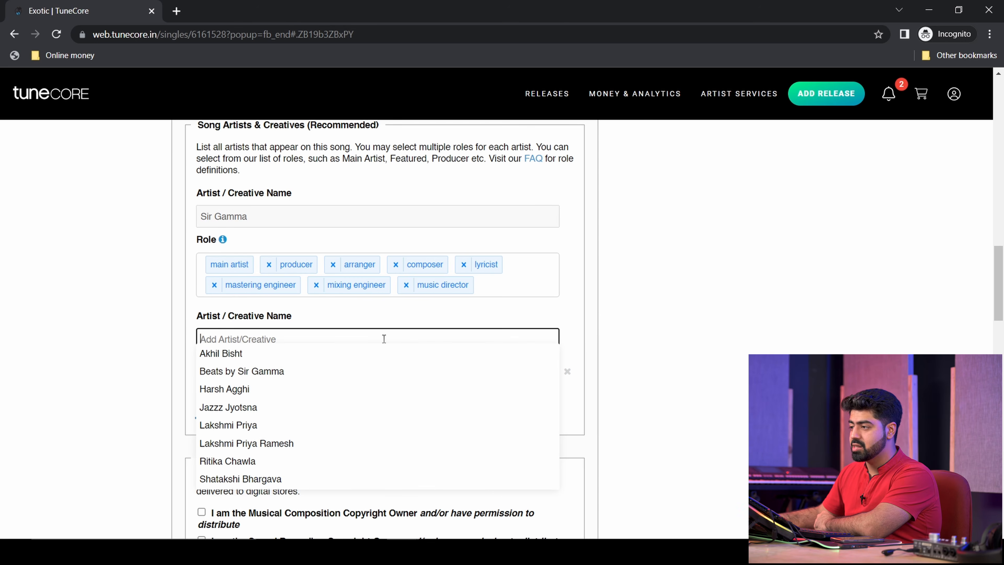
pyautogui.click(350, 352)
pyautogui.click(240, 388)
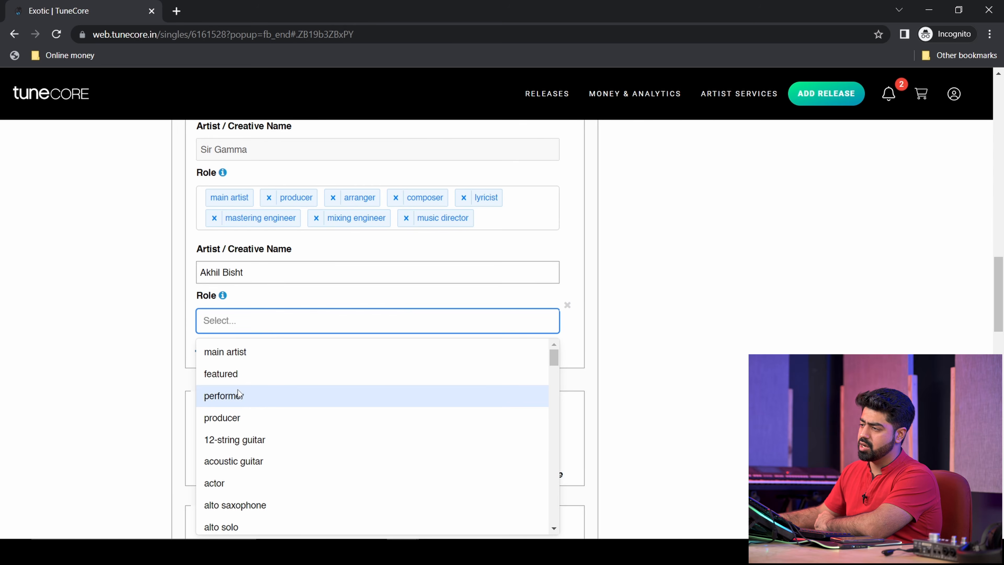
pyautogui.click(275, 373)
pyautogui.click(288, 350)
pyautogui.scroll(-3, 620, 350)
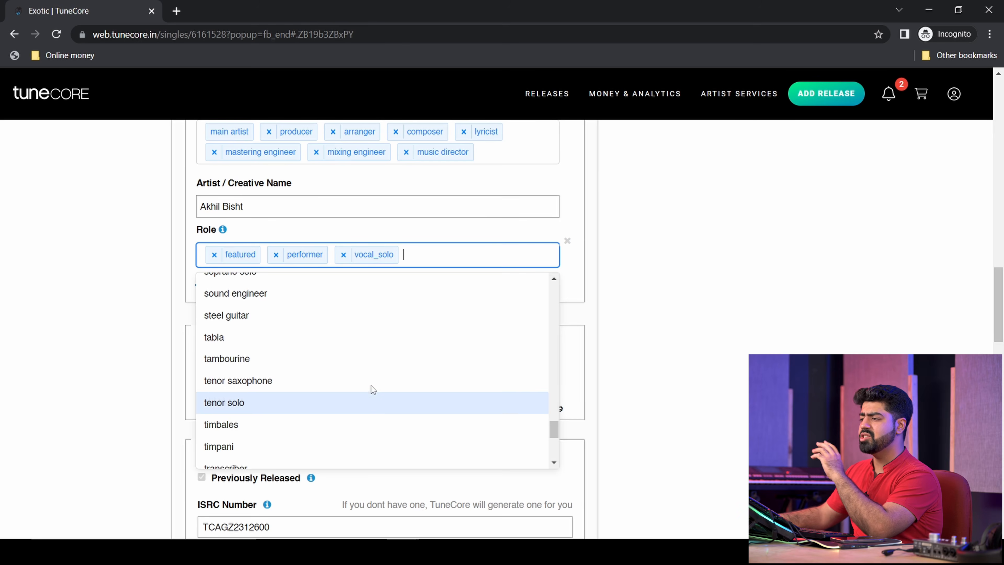
pyautogui.scroll(3, 371, 385)
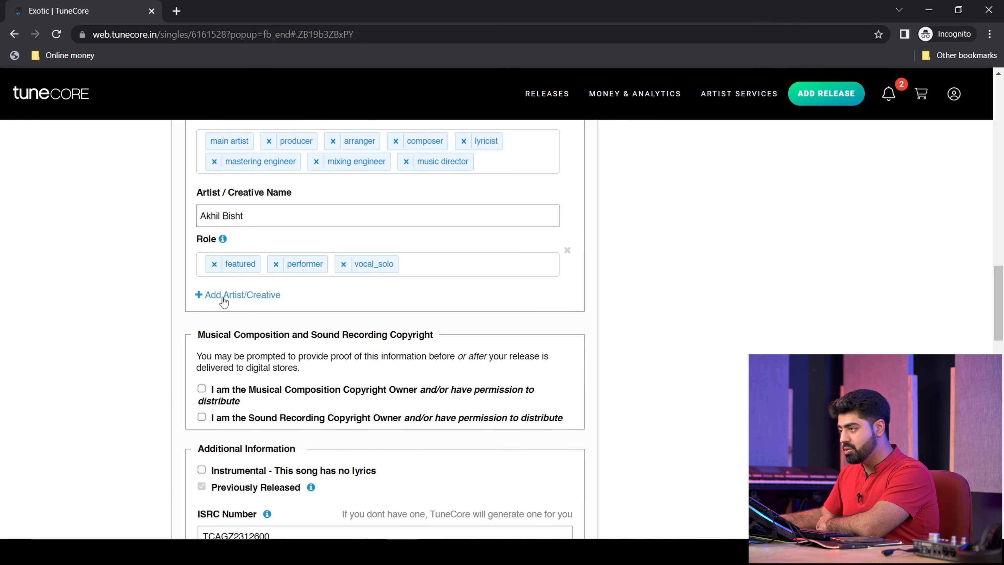
pyautogui.scroll(-2, 236, 352)
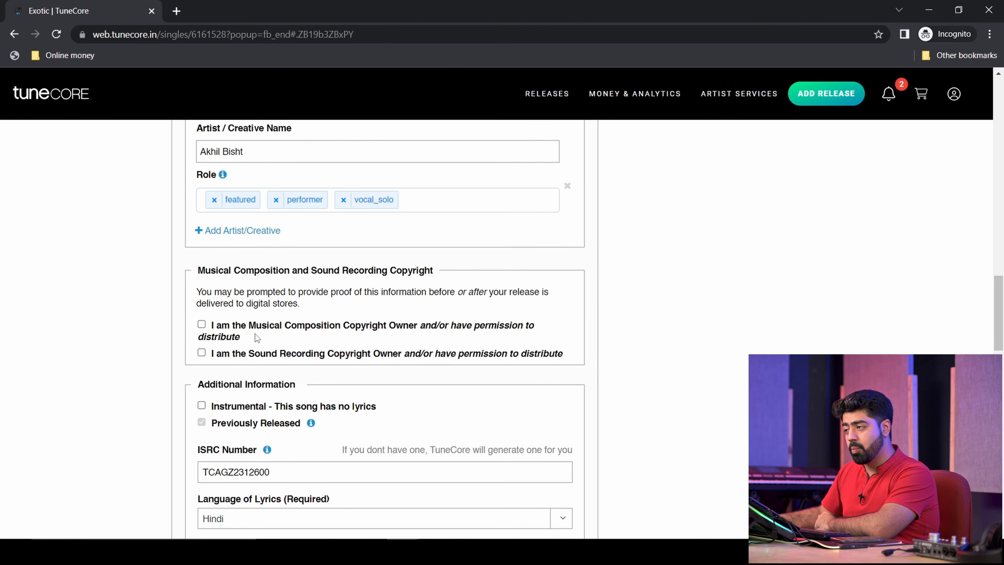
# - Tick the ownership boxes for both Musical Composition and Sound Recording copyright
pyautogui.moveTo(249, 329); pyautogui.dragTo(409, 332)
pyautogui.click(409, 332)
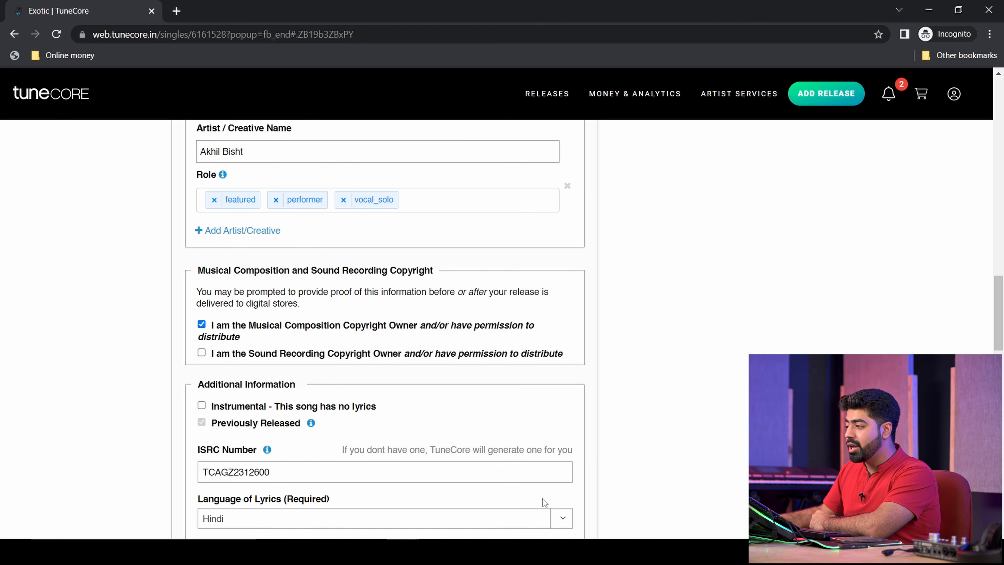
pyautogui.click(248, 355)
pyautogui.scroll(-2, 253, 360)
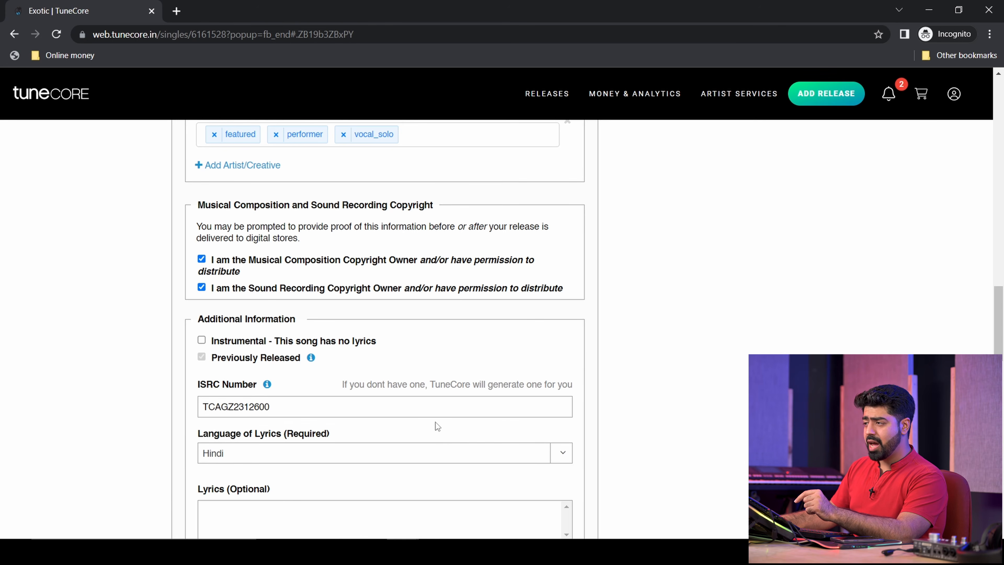
# - Enter five lines of placeholder lyrics in the Lyrics box
pyautogui.scroll(-5, 441, 437)
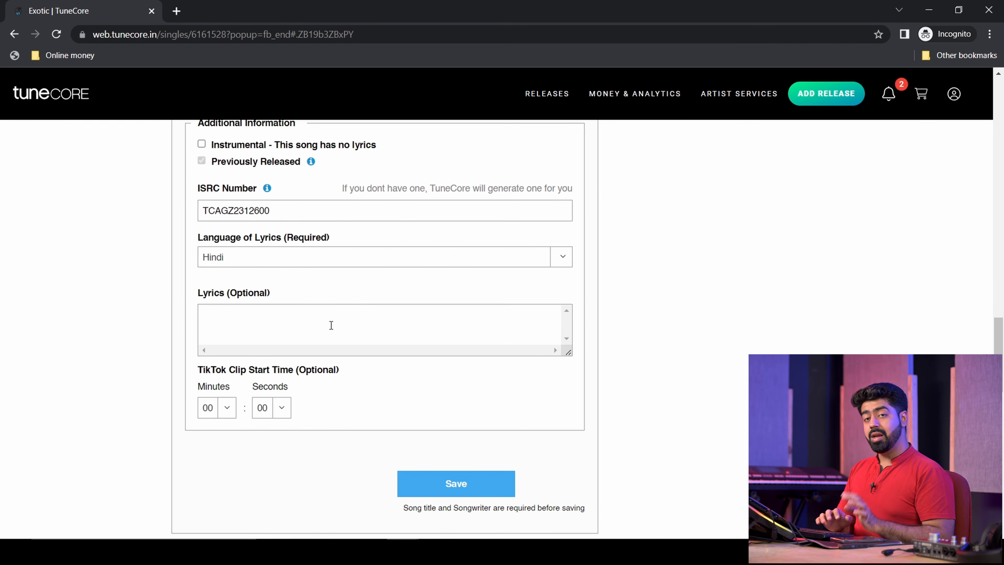
pyautogui.click(331, 325)
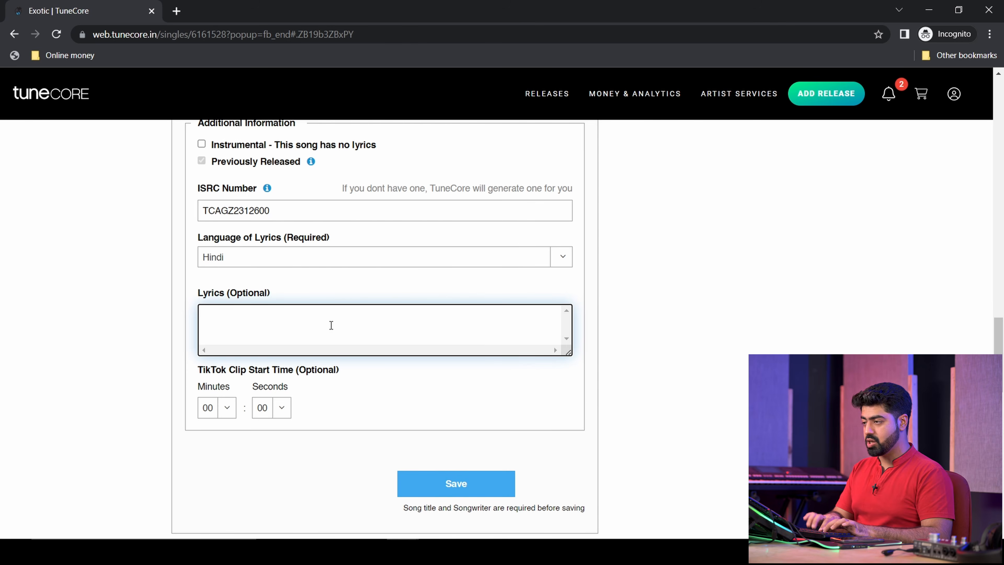
pyautogui.write('gudghkl')
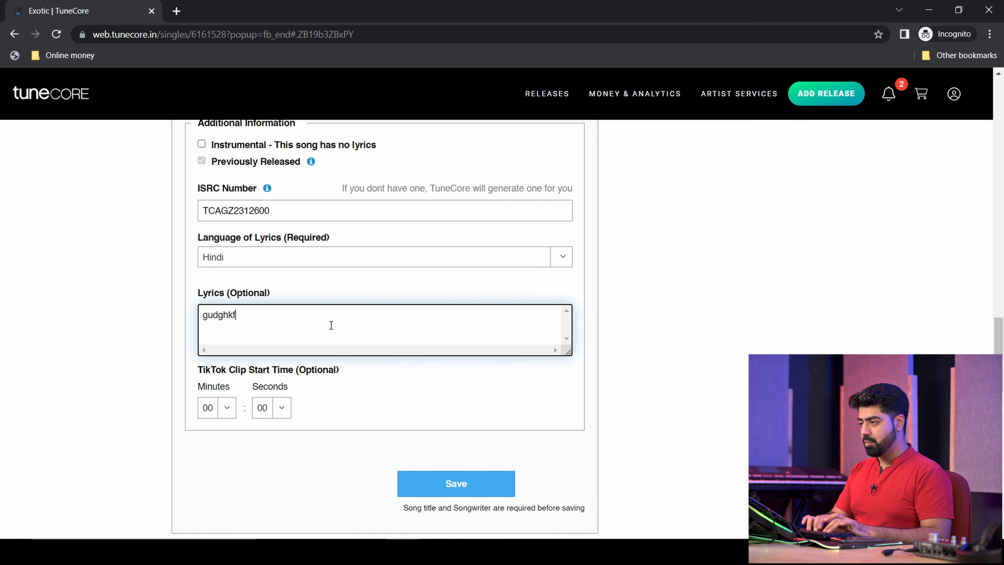
pyautogui.press('Return')
pyautogui.write('dfckhsbf')
pyautogui.press('Return')
pyautogui.write('sdchg')
pyautogui.press('Return')
pyautogui.write('sdcbvsdhkcfh')
pyautogui.press('Return')
pyautogui.write('sdcfhisdg')
pyautogui.click(668, 511)
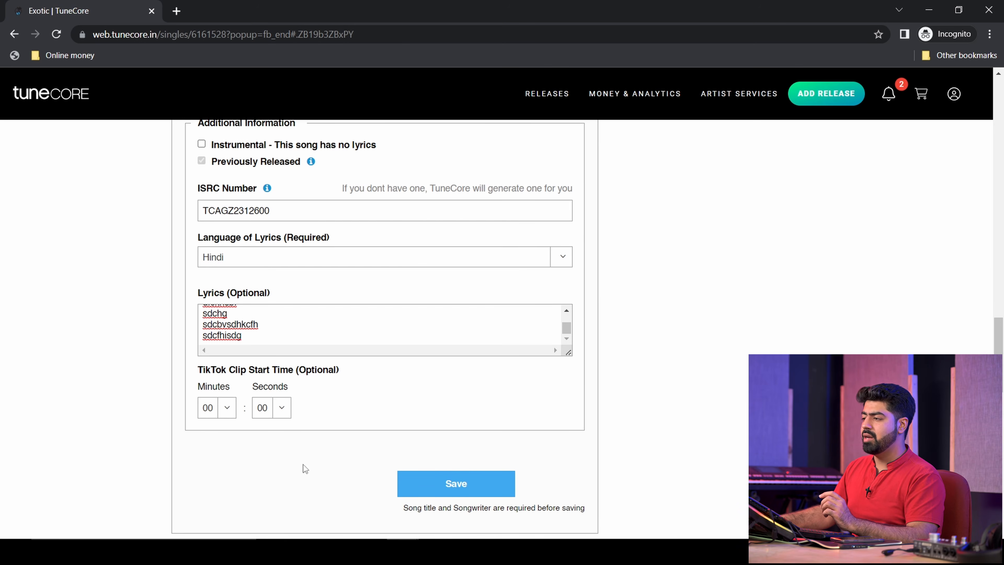
# - Set the TikTok clip start to 17 seconds and save the song details
pyautogui.click(282, 409)
pyautogui.click(265, 367)
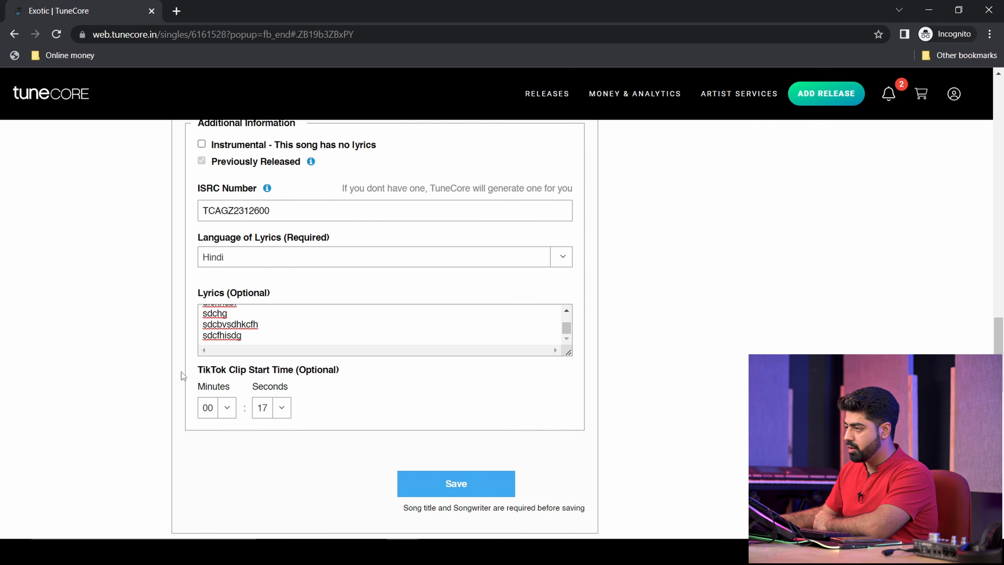
pyautogui.click(455, 480)
pyautogui.scroll(-3, 448, 492)
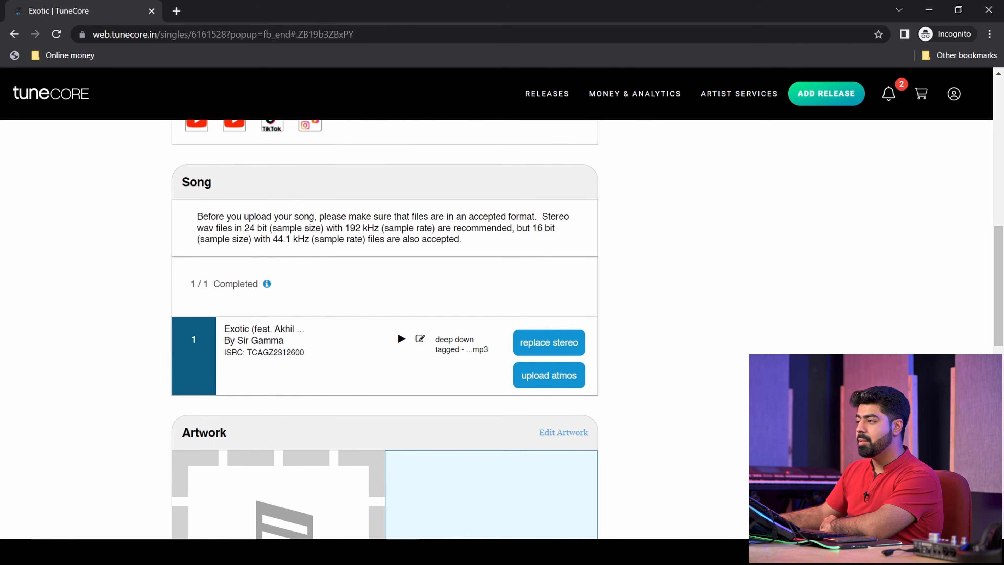
# - Open the cover art editor with EDIT ARTWORK in the Artwork section
pyautogui.scroll(-5, 385, 328)
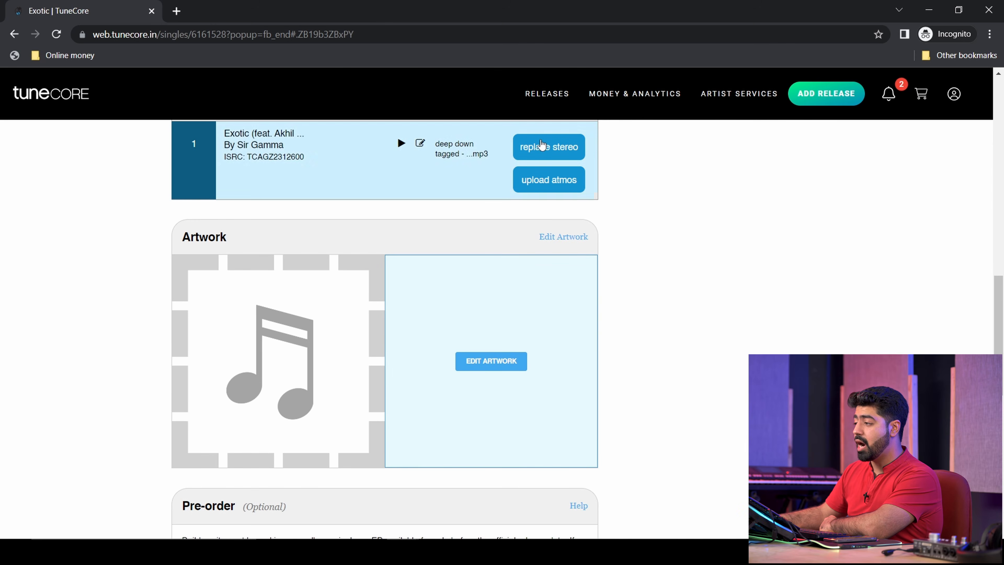
pyautogui.click(504, 363)
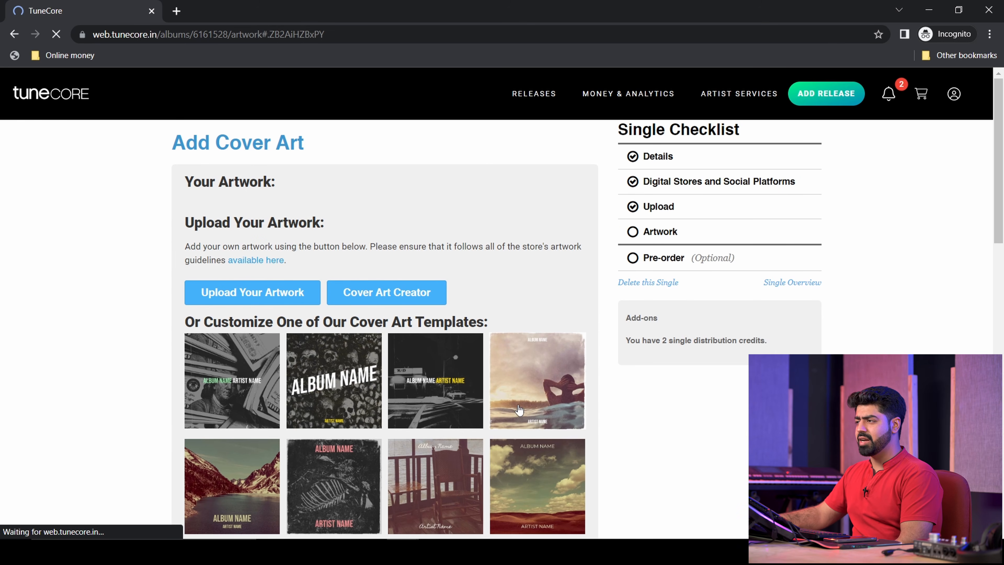
pyautogui.scroll(-2, 519, 409)
# - In Cover Art Creator, compare the chair and night-street presets, then apply the red guitar template
pyautogui.click(386, 231)
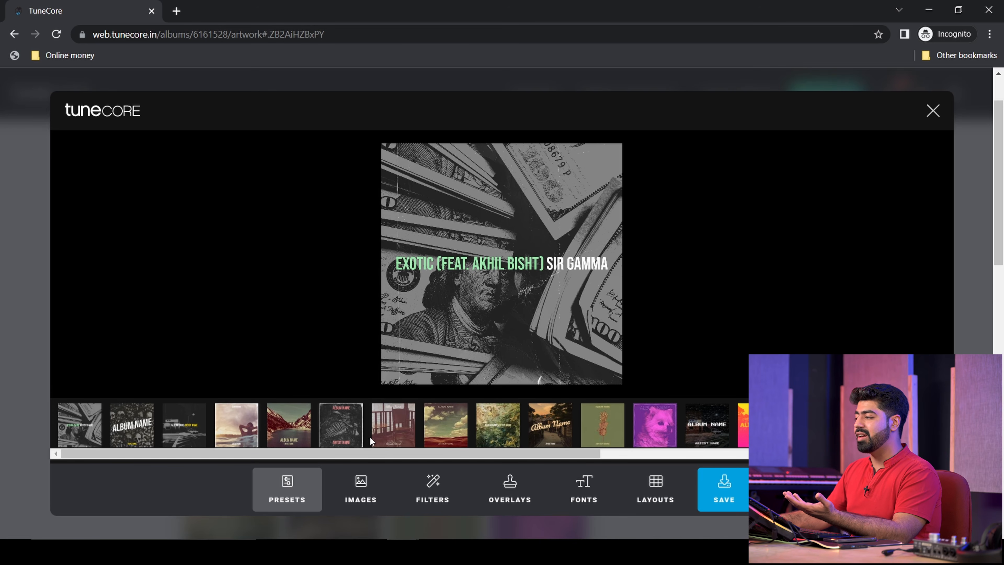
pyautogui.click(386, 436)
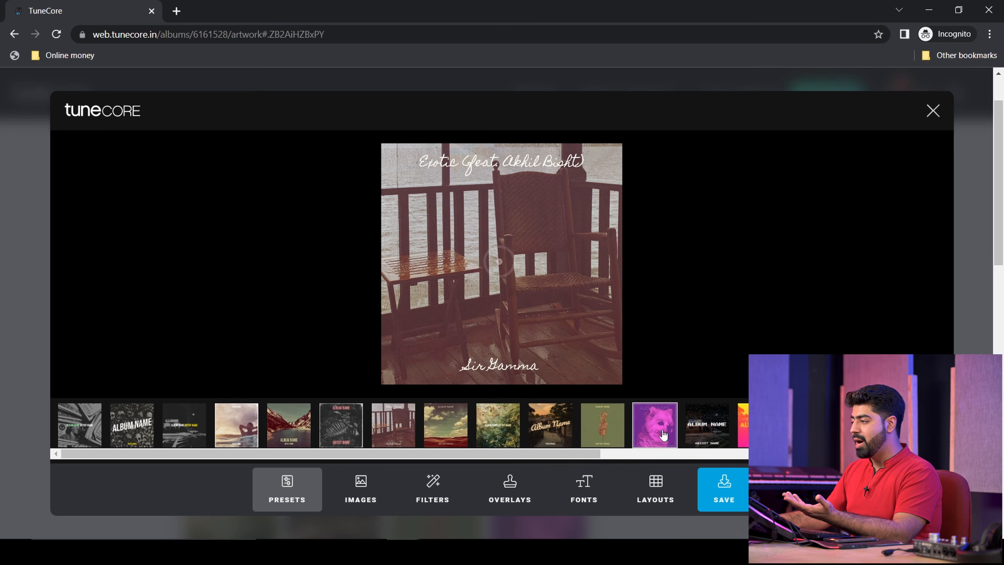
pyautogui.click(709, 437)
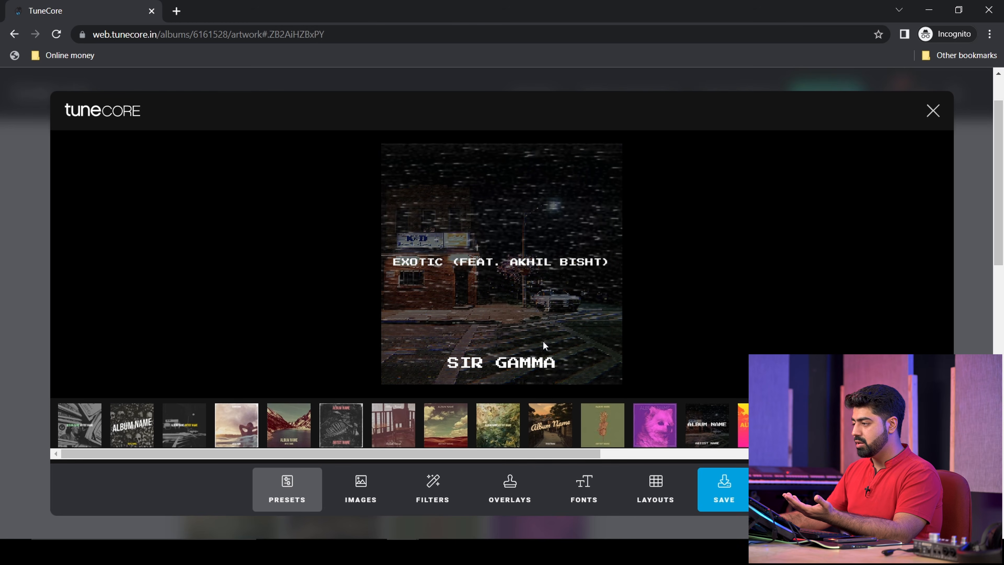
pyautogui.click(655, 425)
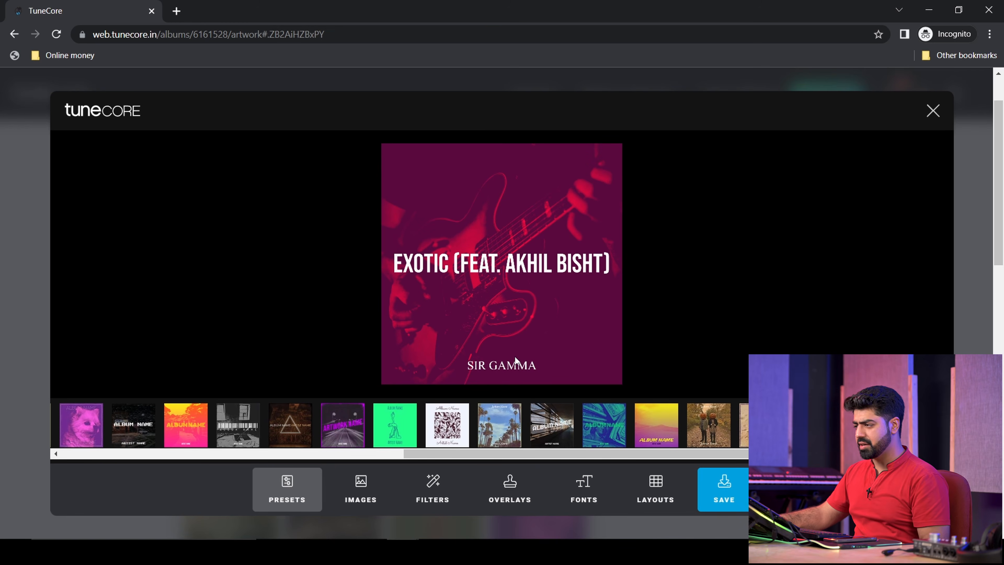
pyautogui.click(372, 489)
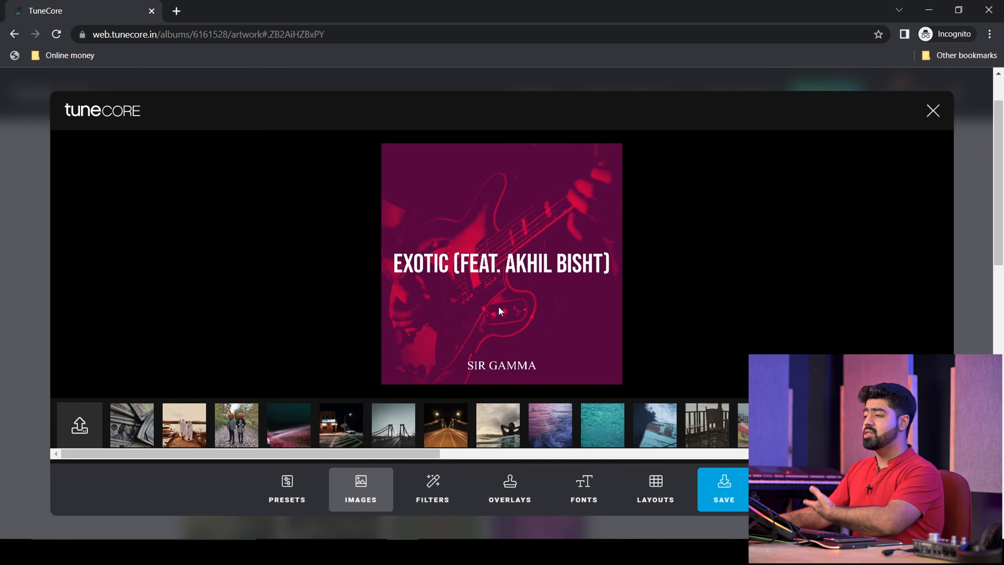
# - Swap the background for a brighter red guitar photo, trying then removing a textured overlay
pyautogui.moveTo(254, 453)
pyautogui.mouseDown()
pyautogui.moveTo(508, 462)
pyautogui.moveTo(763, 452)
pyautogui.mouseUp()
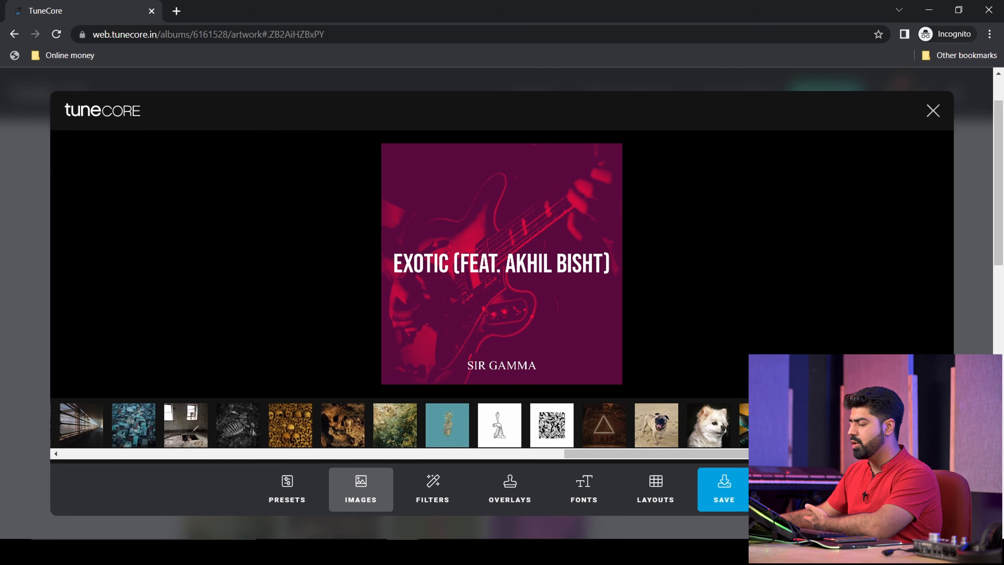
pyautogui.click(761, 425)
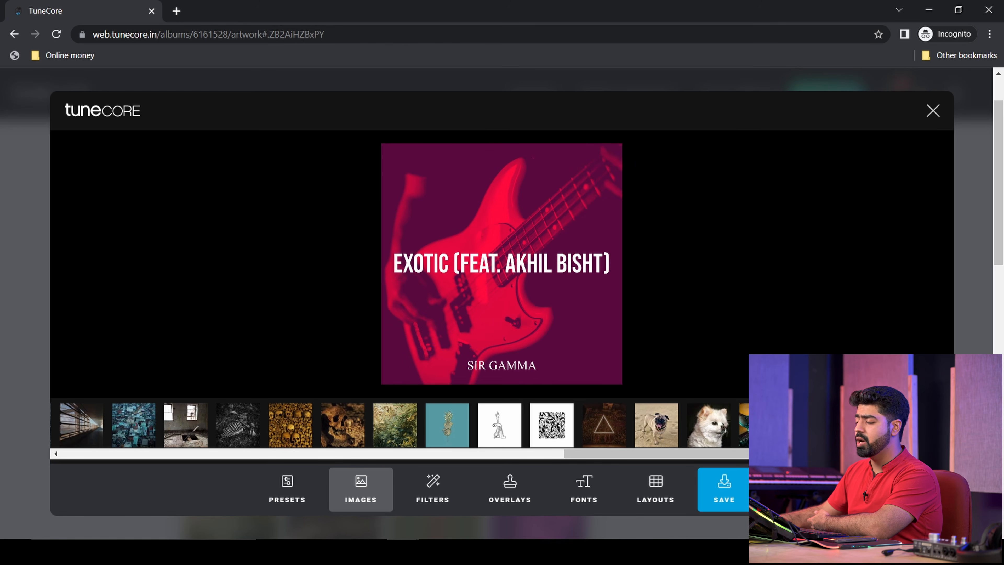
pyautogui.click(451, 485)
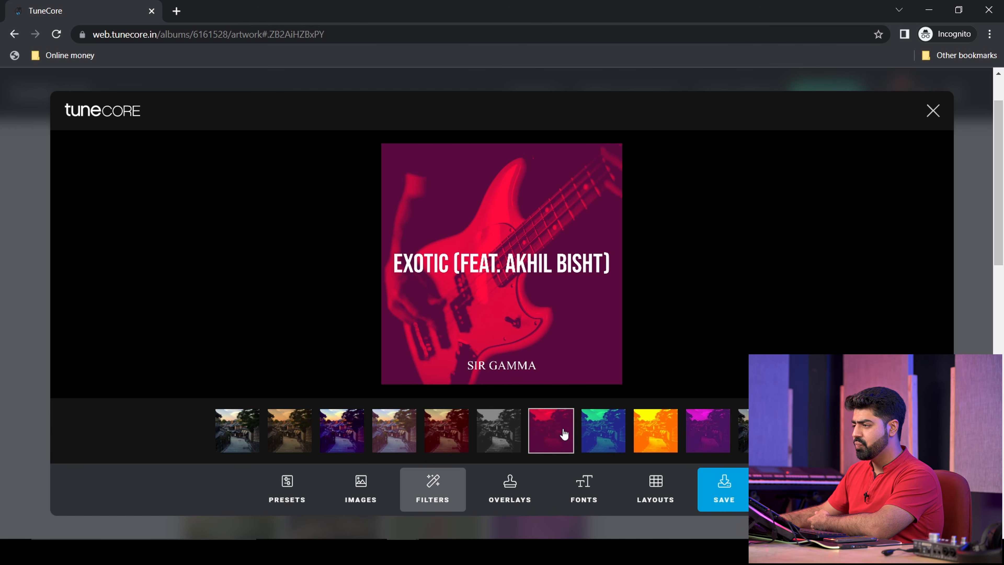
pyautogui.click(509, 500)
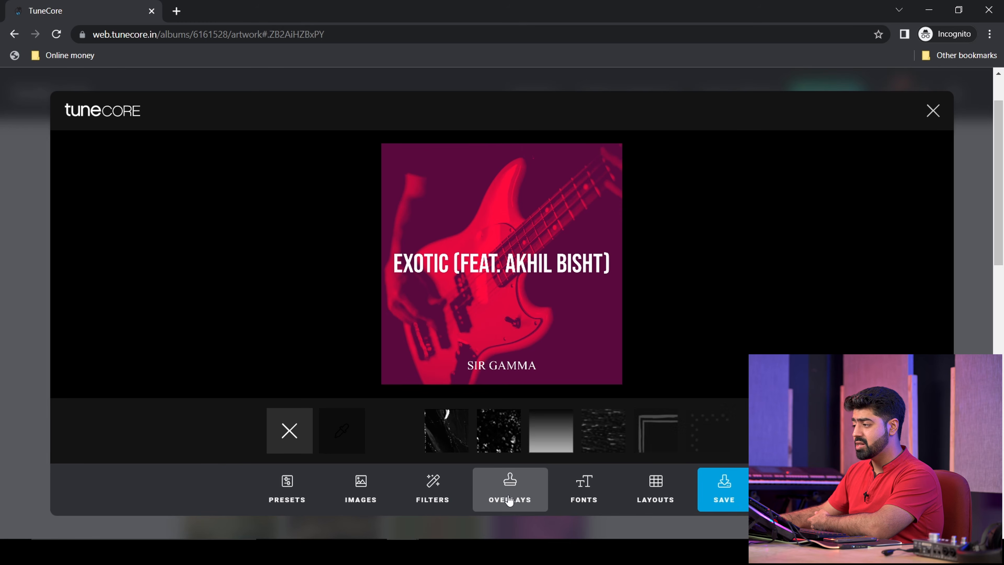
pyautogui.click(607, 437)
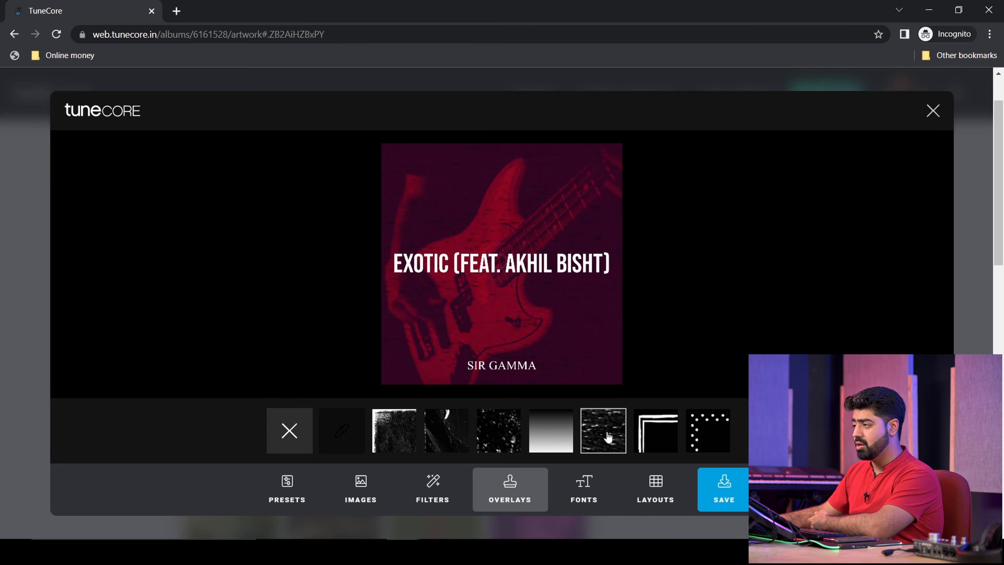
pyautogui.click(608, 437)
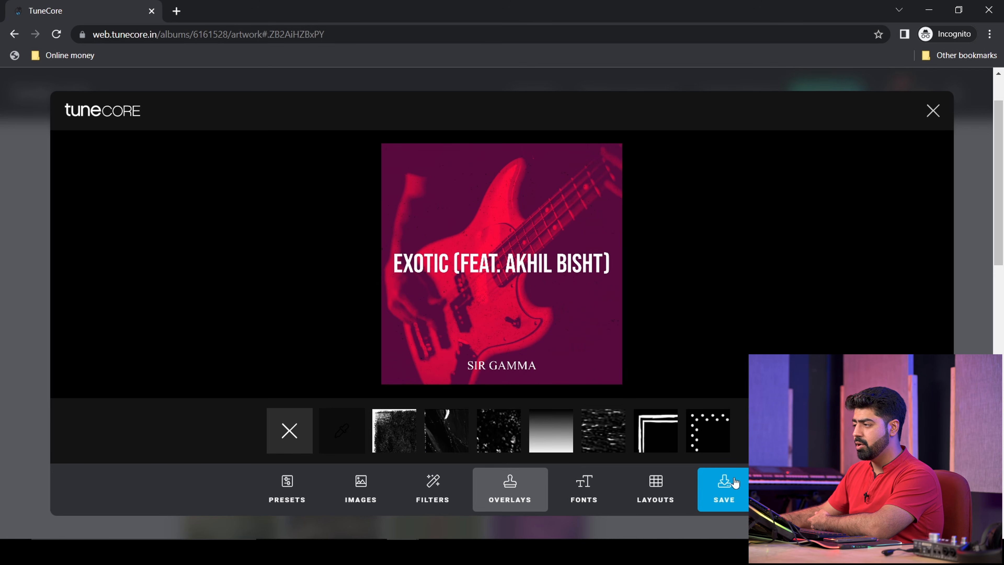
pyautogui.click(575, 495)
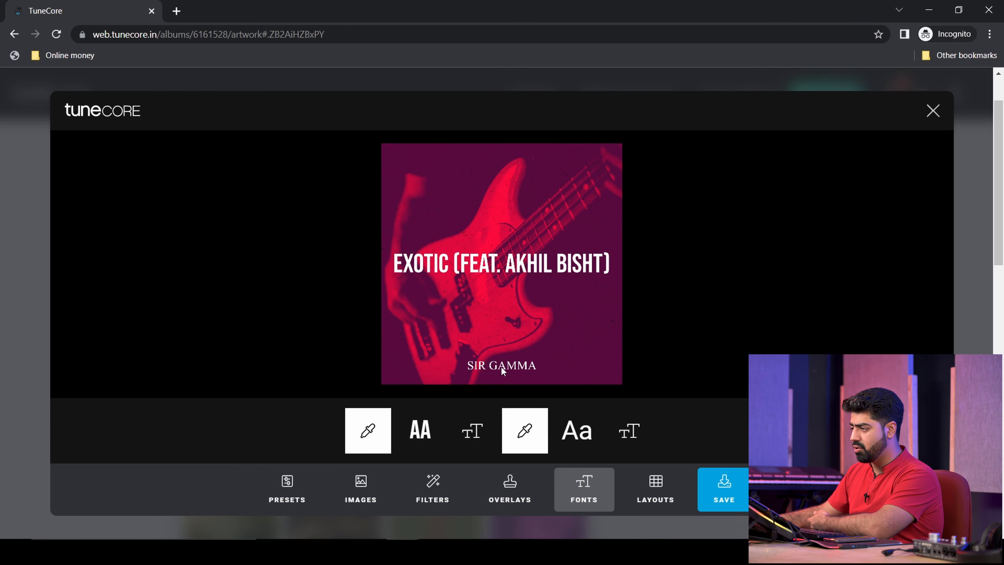
# - Choose the left-aligned bottom text layout with SIR GAMMA under the title, and save the cover
pyautogui.click(427, 430)
pyautogui.click(427, 429)
pyautogui.click(427, 429)
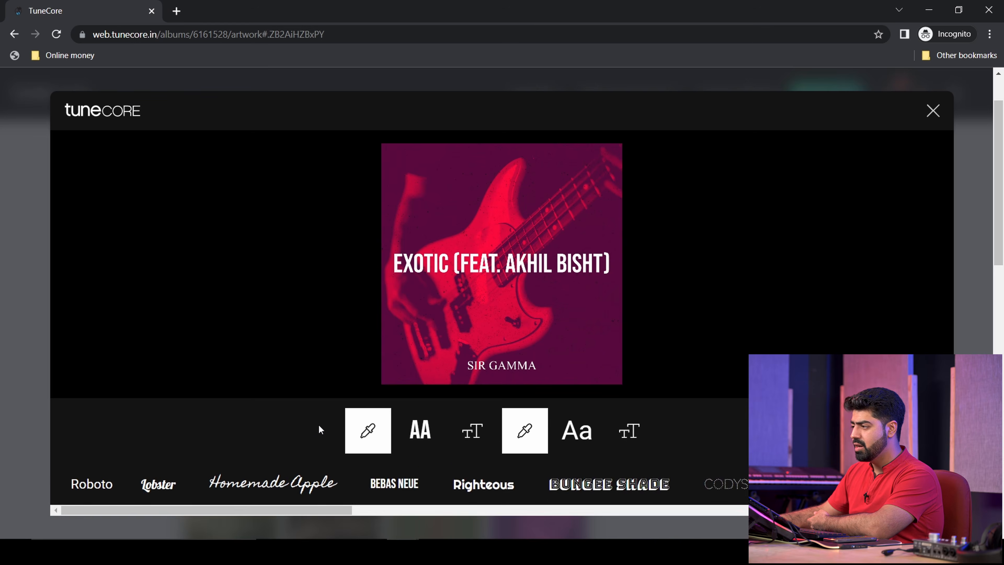
pyautogui.click(310, 427)
pyautogui.click(655, 489)
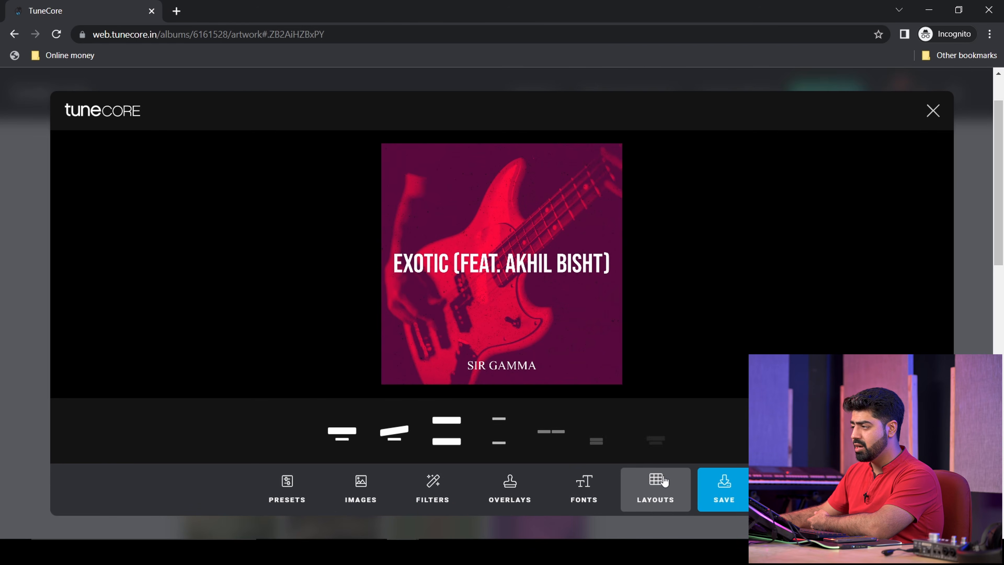
pyautogui.click(395, 435)
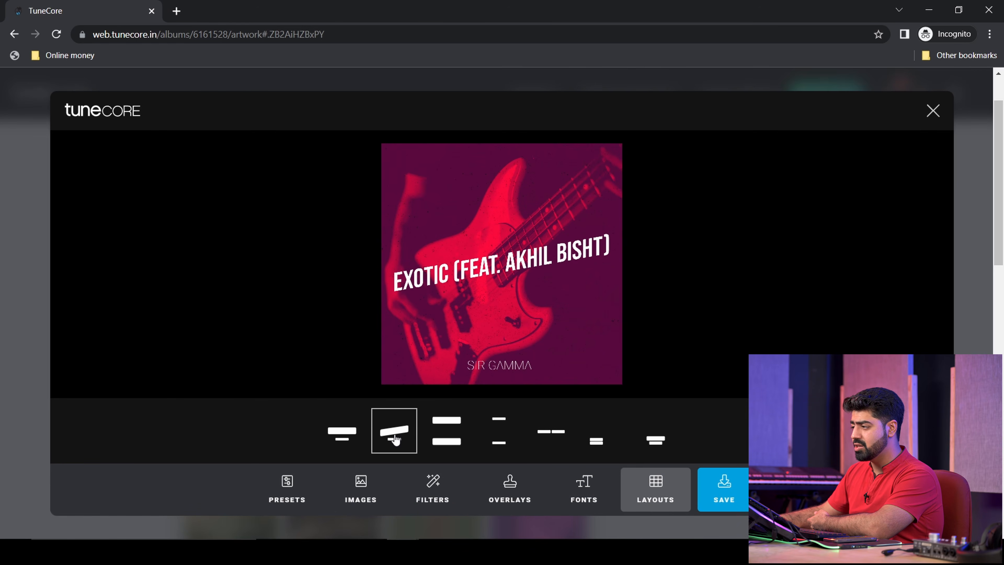
pyautogui.click(356, 434)
pyautogui.click(550, 431)
pyautogui.click(655, 439)
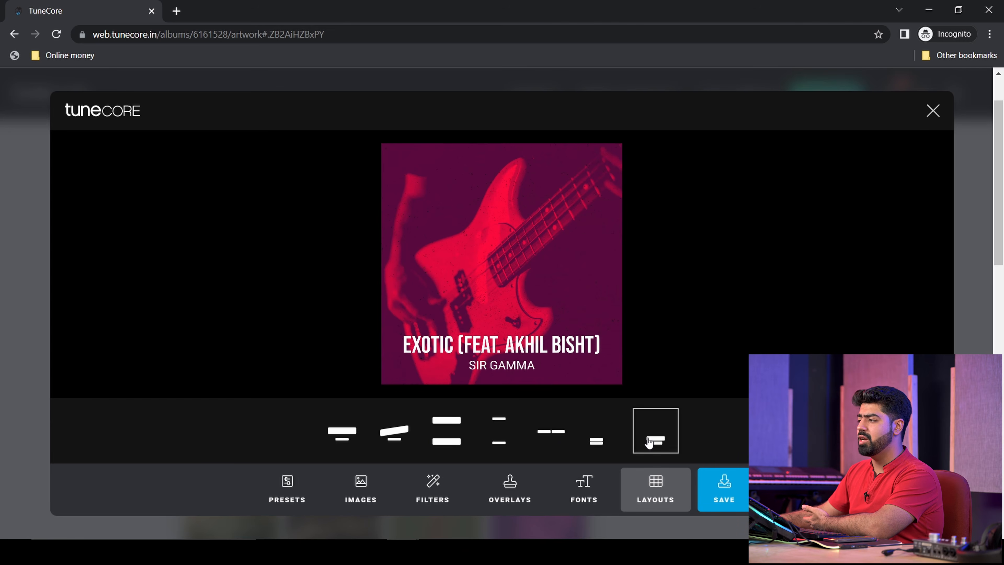
pyautogui.click(604, 438)
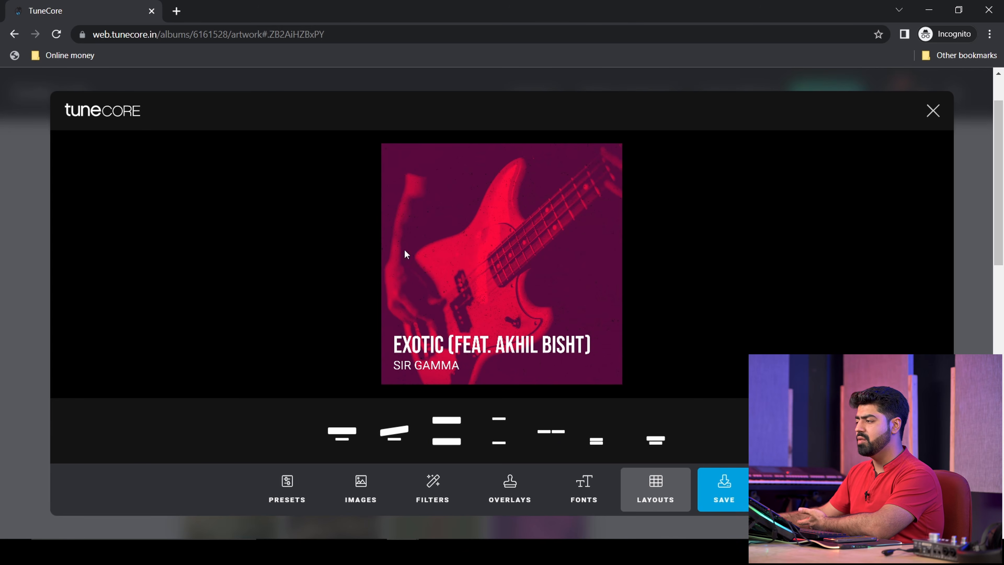
pyautogui.click(731, 490)
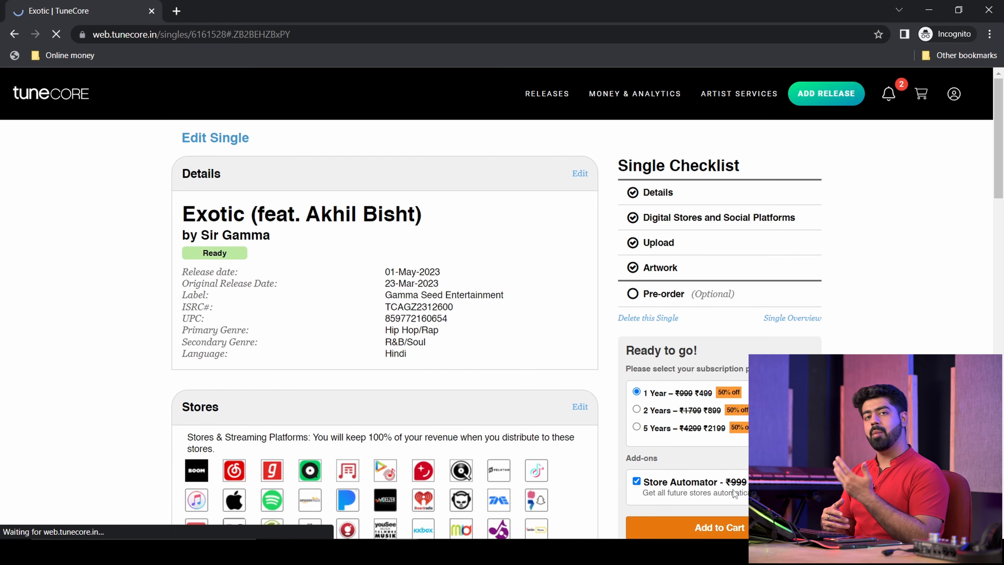
pyautogui.scroll(-10, 638, 364)
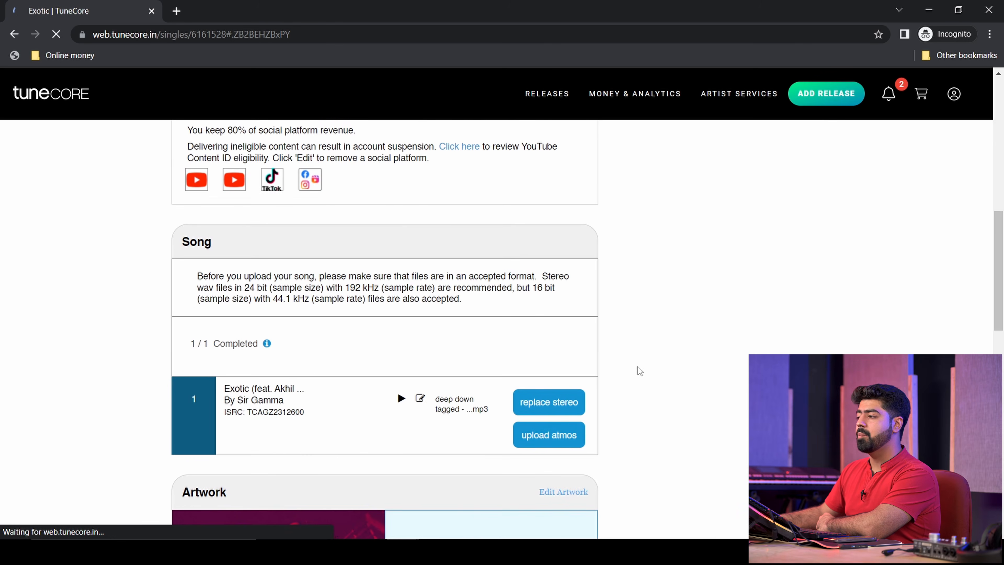
pyautogui.scroll(-10, 637, 366)
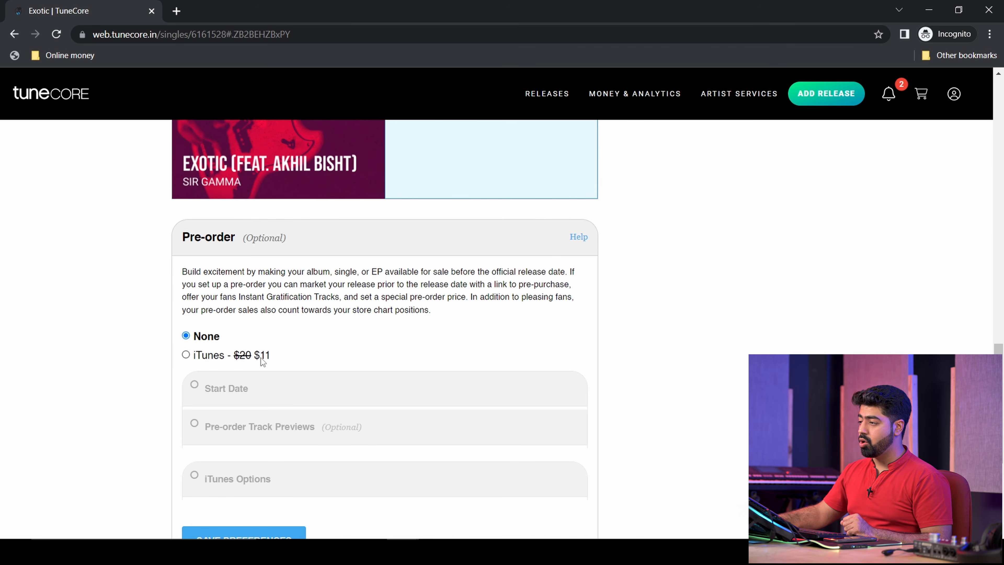
pyautogui.moveTo(256, 356); pyautogui.dragTo(275, 357)
pyautogui.click(355, 297)
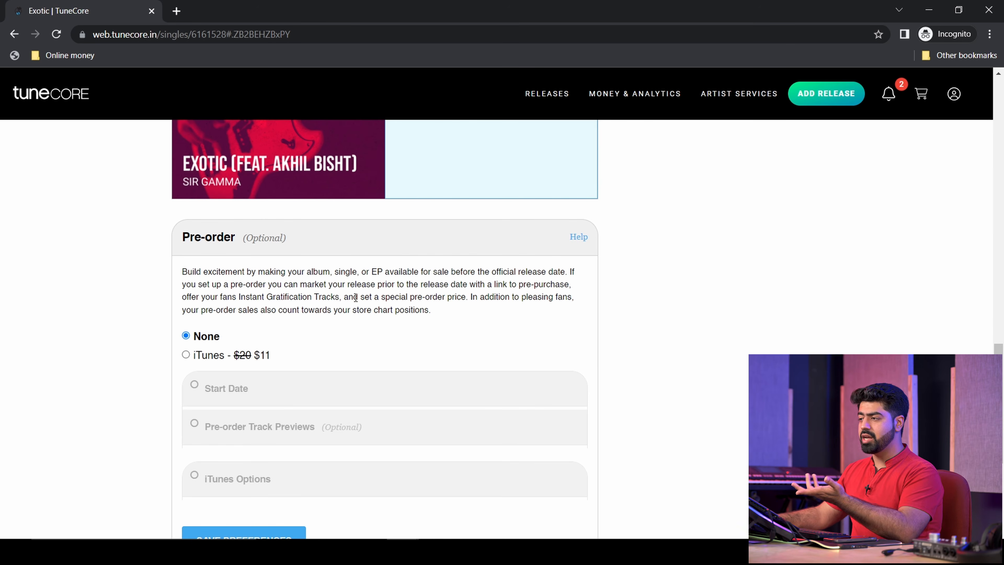
pyautogui.scroll(10, 399, 422)
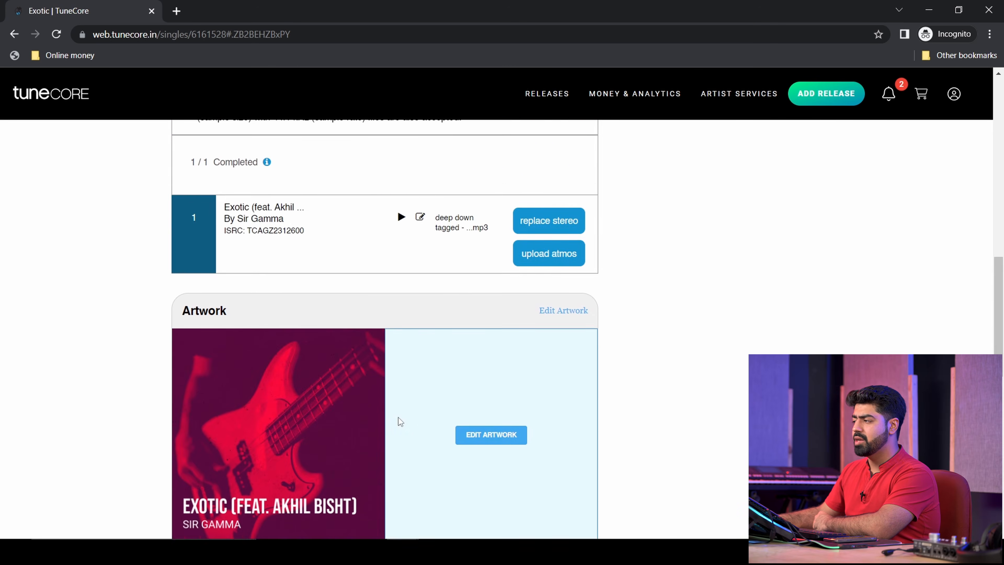
pyautogui.scroll(5, 398, 422)
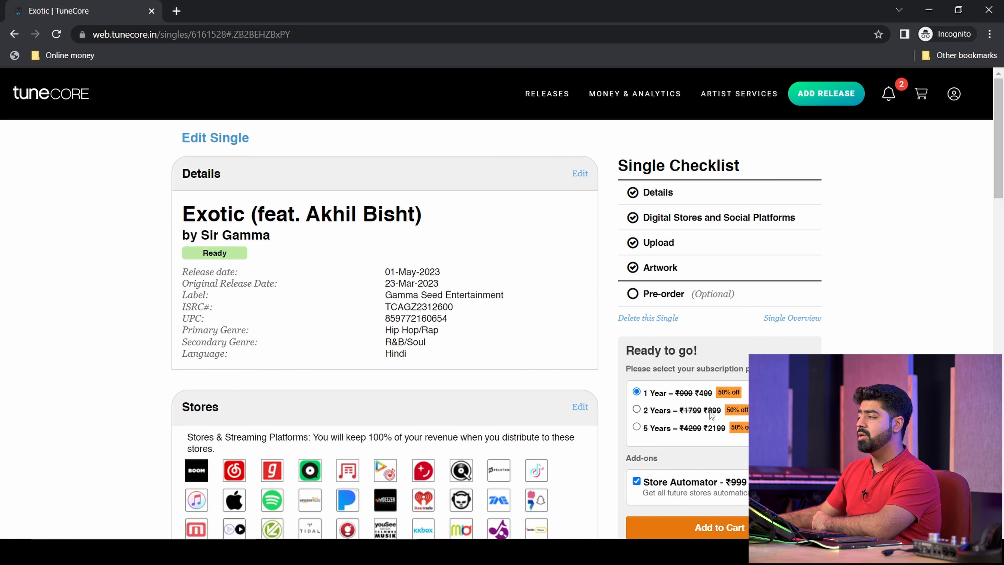
pyautogui.scroll(-2, 710, 395)
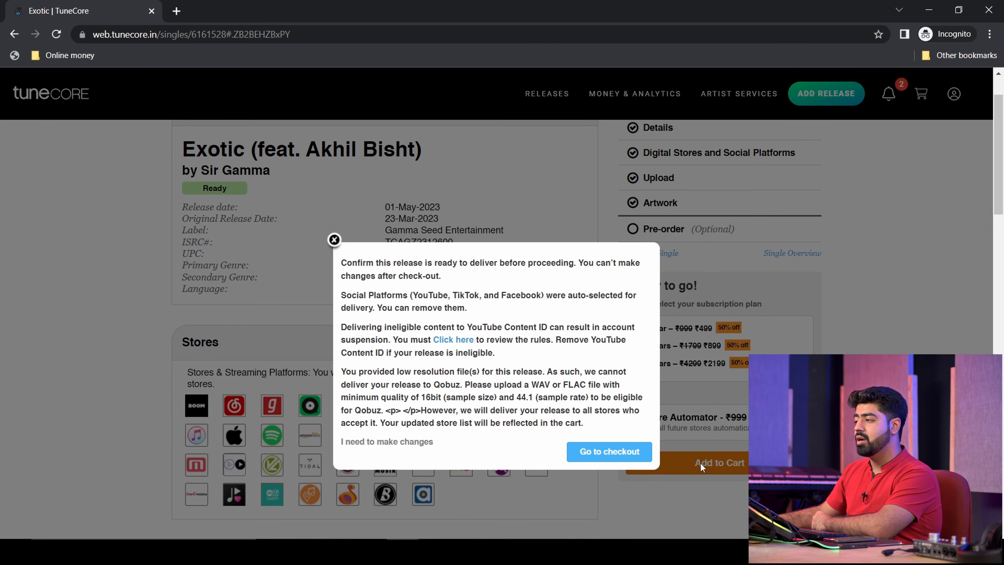
# - Review the confirmation pop-up's warnings about no changes after checkout and low-resolution files
pyautogui.moveTo(375, 263); pyautogui.dragTo(441, 275)
pyautogui.click(574, 336)
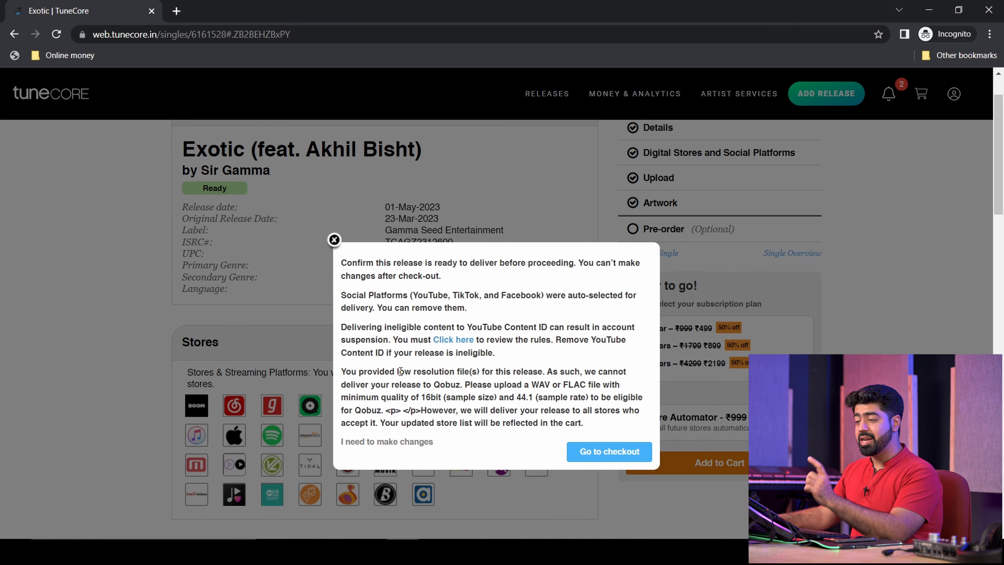
pyautogui.moveTo(399, 370); pyautogui.dragTo(559, 371)
pyautogui.click(559, 371)
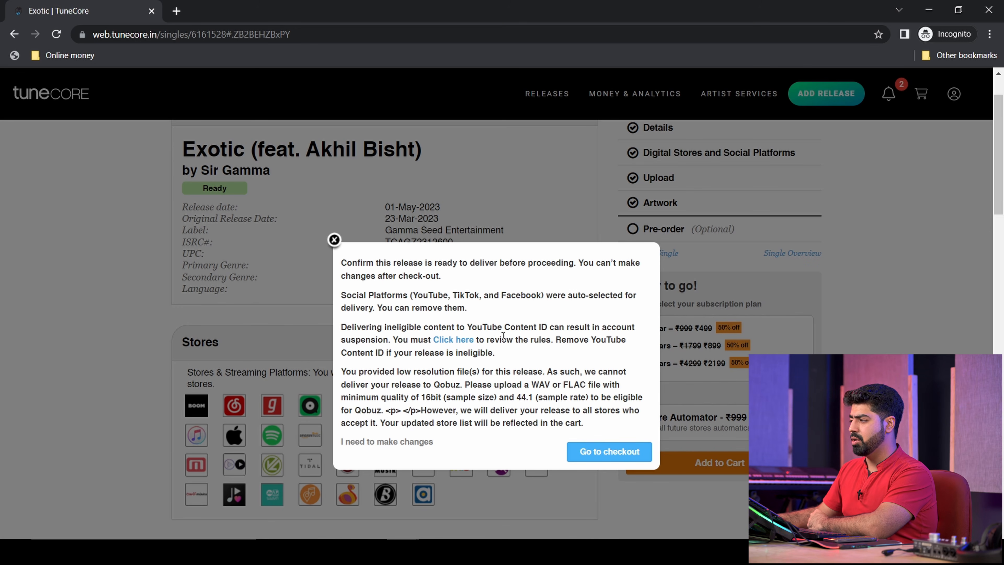
# - Go to checkout and review the cart: Exotic single plus Store Automator, ₹499 total
pyautogui.click(616, 453)
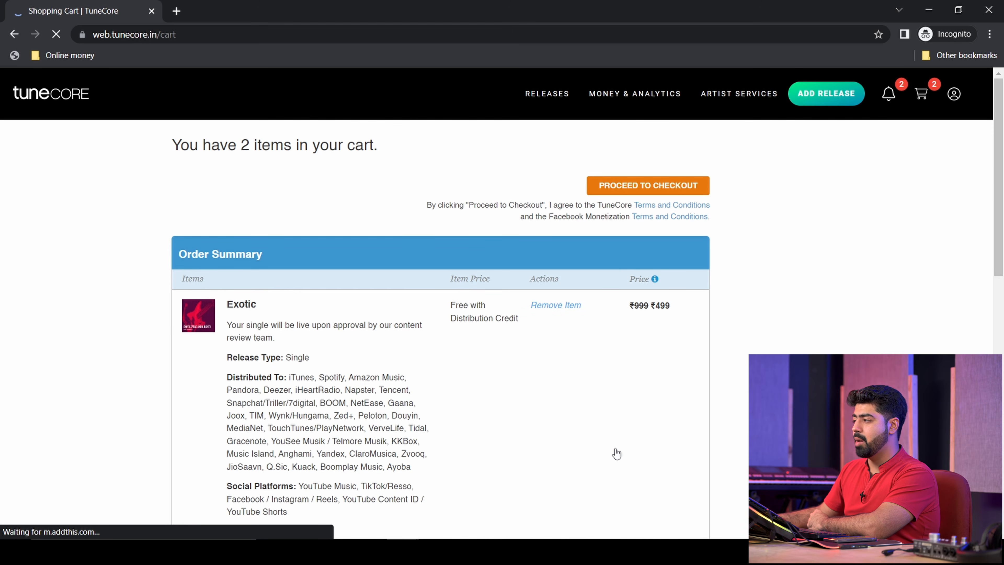
pyautogui.scroll(-5, 628, 310)
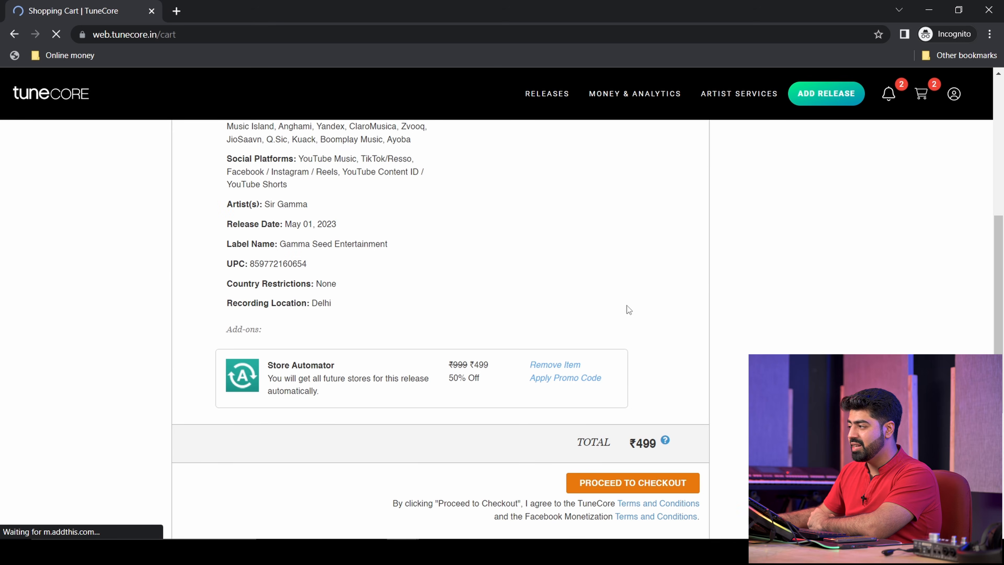
pyautogui.scroll(5, 629, 310)
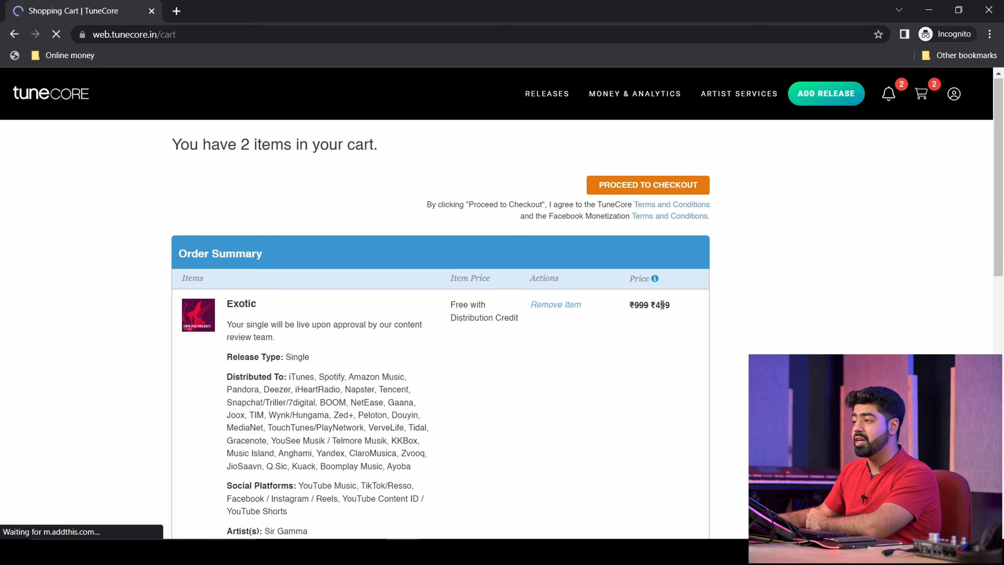
pyautogui.scroll(-8, 663, 323)
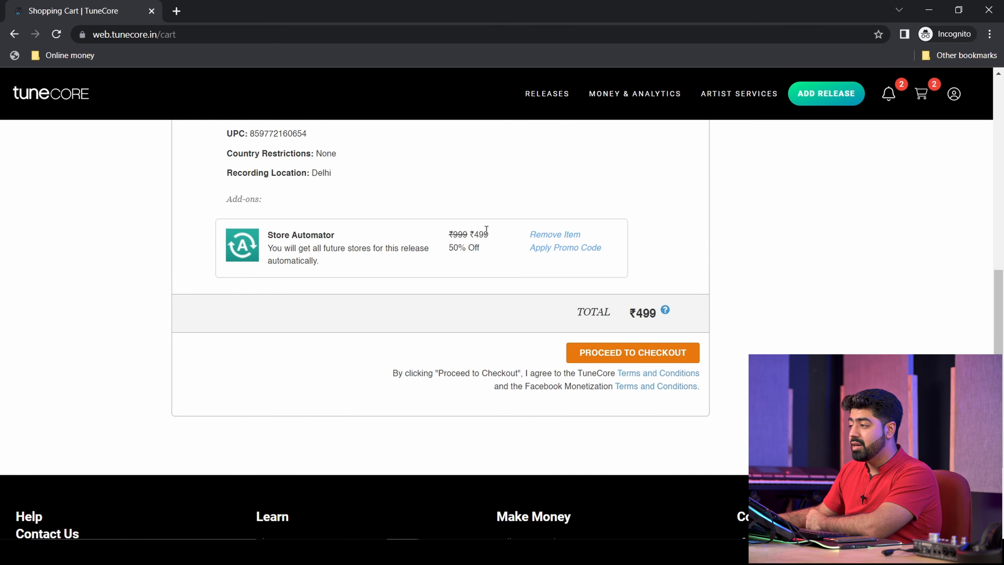
pyautogui.scroll(8, 479, 232)
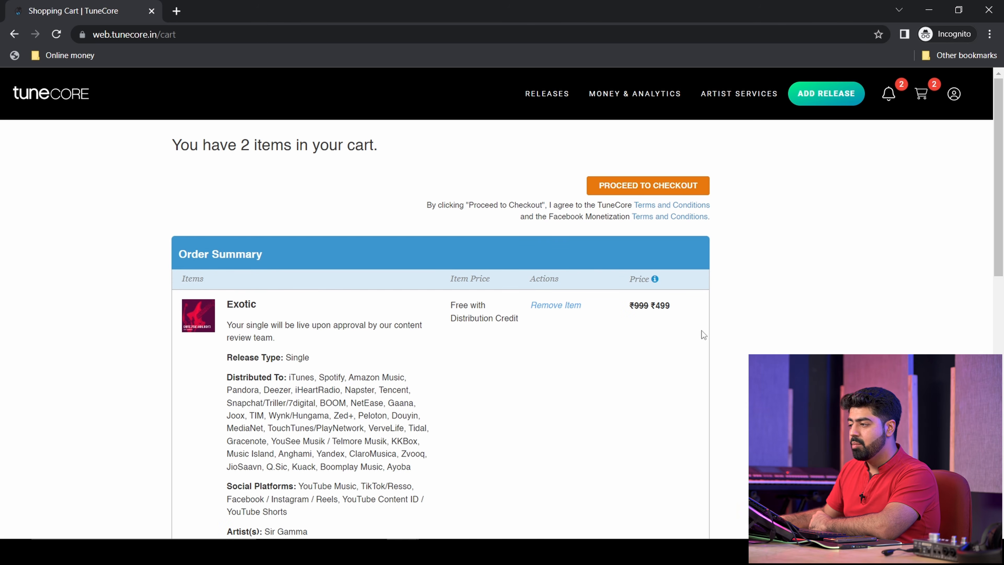
pyautogui.scroll(-1, 635, 393)
pyautogui.scroll(-7, 635, 393)
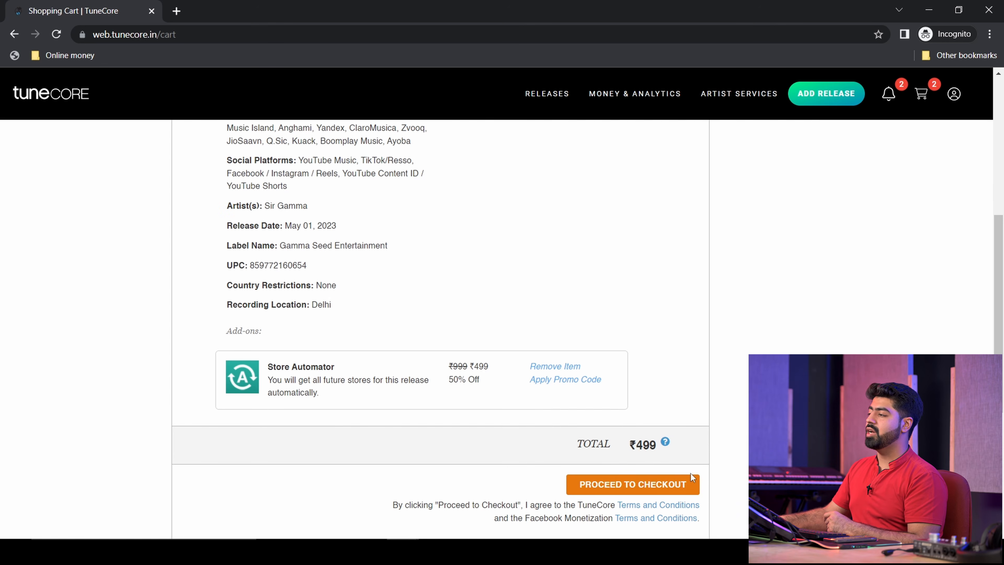
pyautogui.scroll(-3, 682, 473)
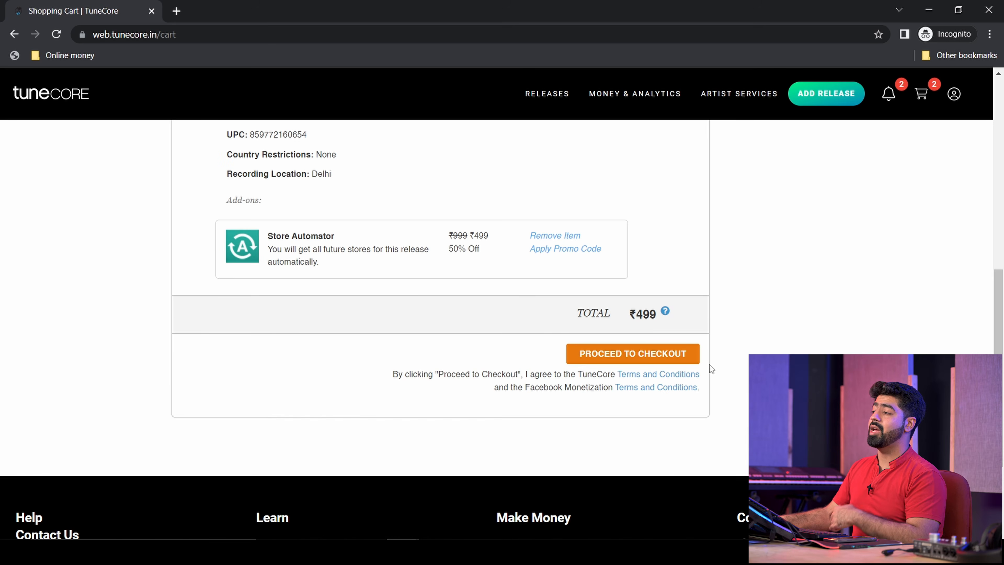
pyautogui.scroll(8, 674, 360)
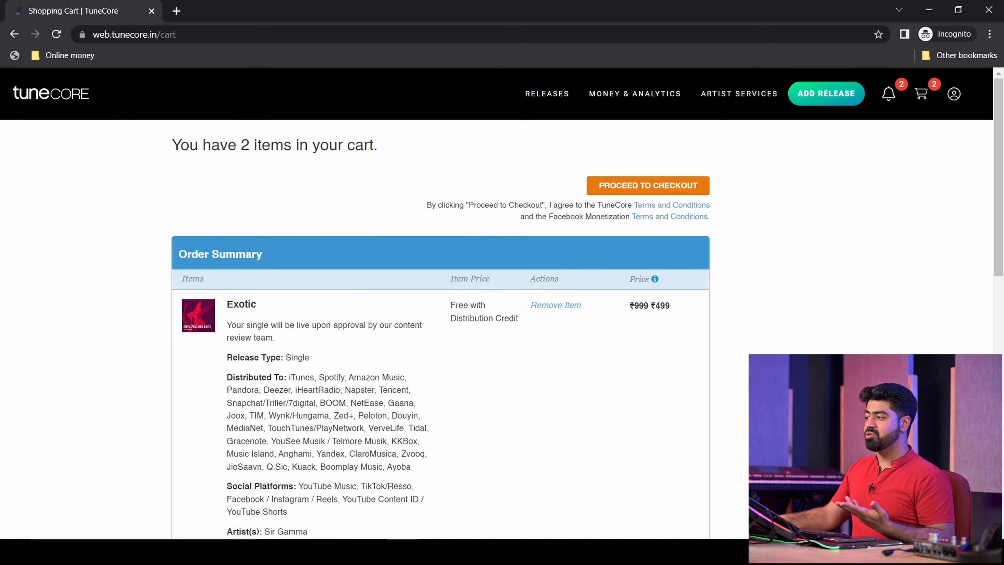
pyautogui.scroll(-8, 440, 328)
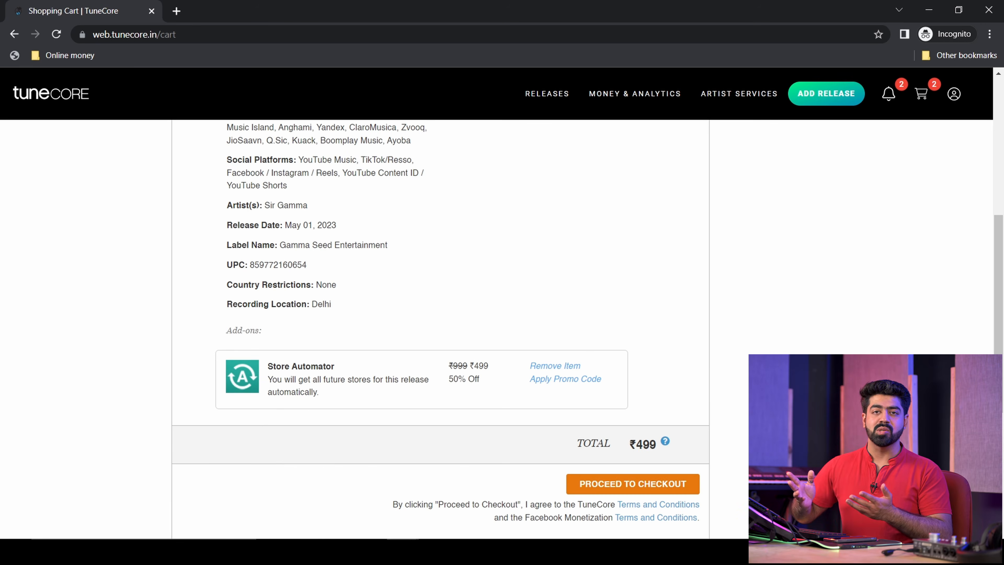